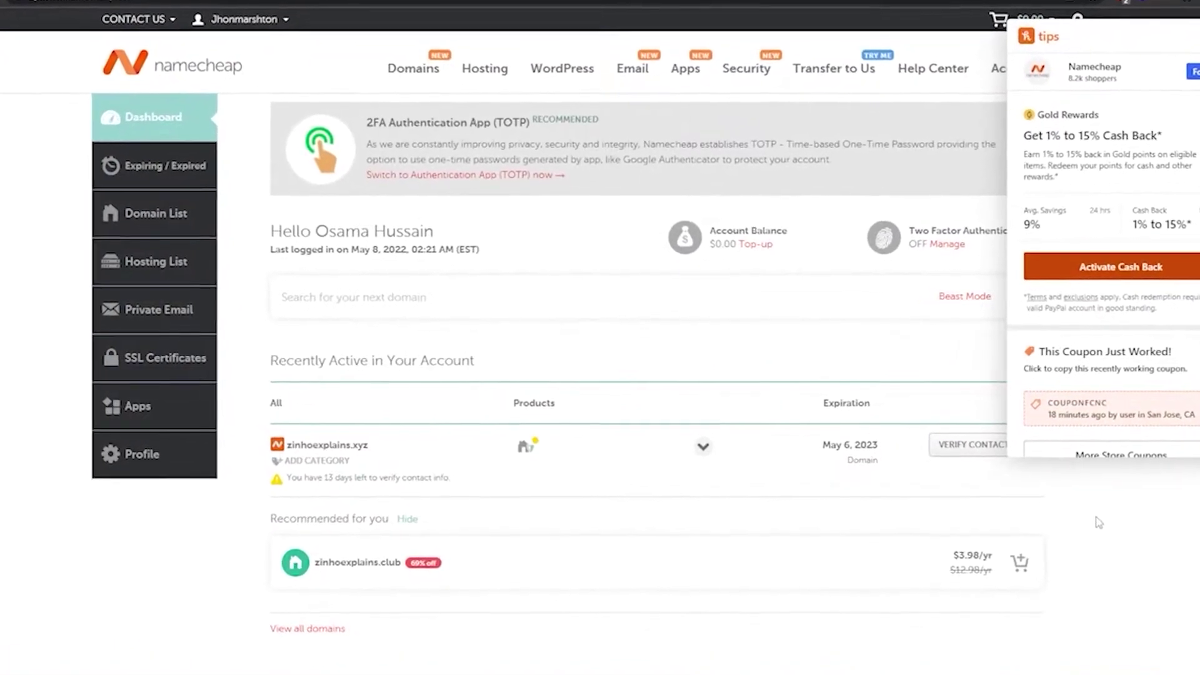
Step: Dismiss the cashback tips popup covering the Namecheap account dashboard
key(Escape)
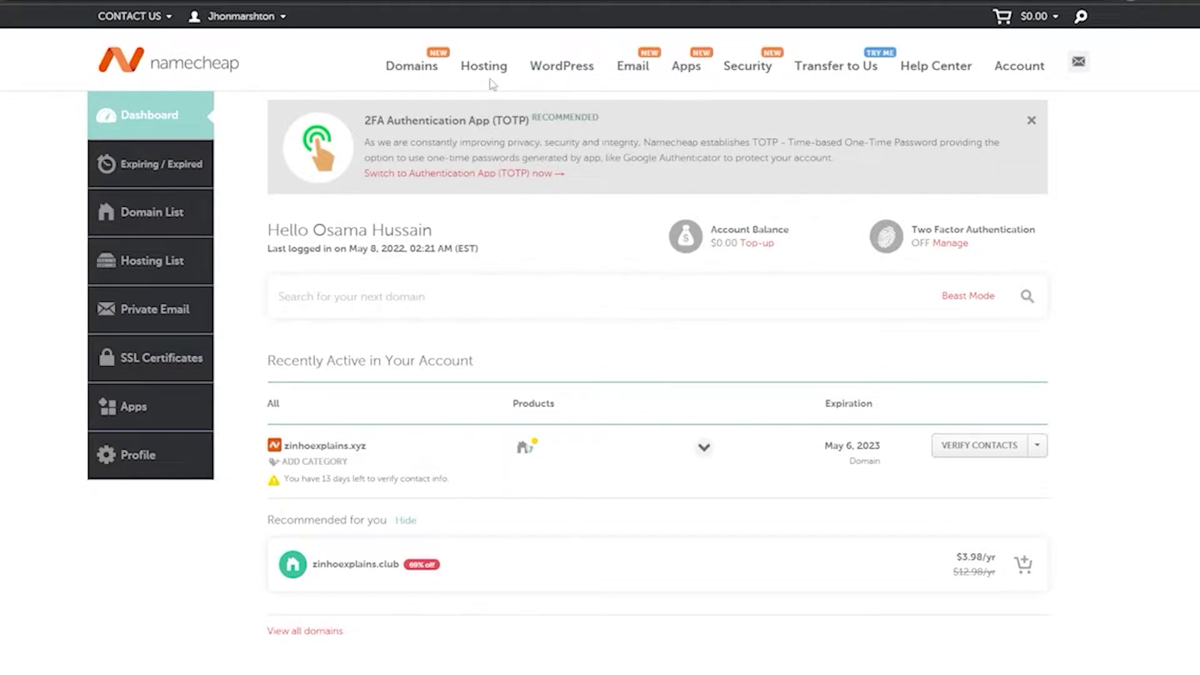
Step: Go to Namecheap's WordPress Hosting offer page and jump to the free-trial plan pricing
mouse_move(474, 78)
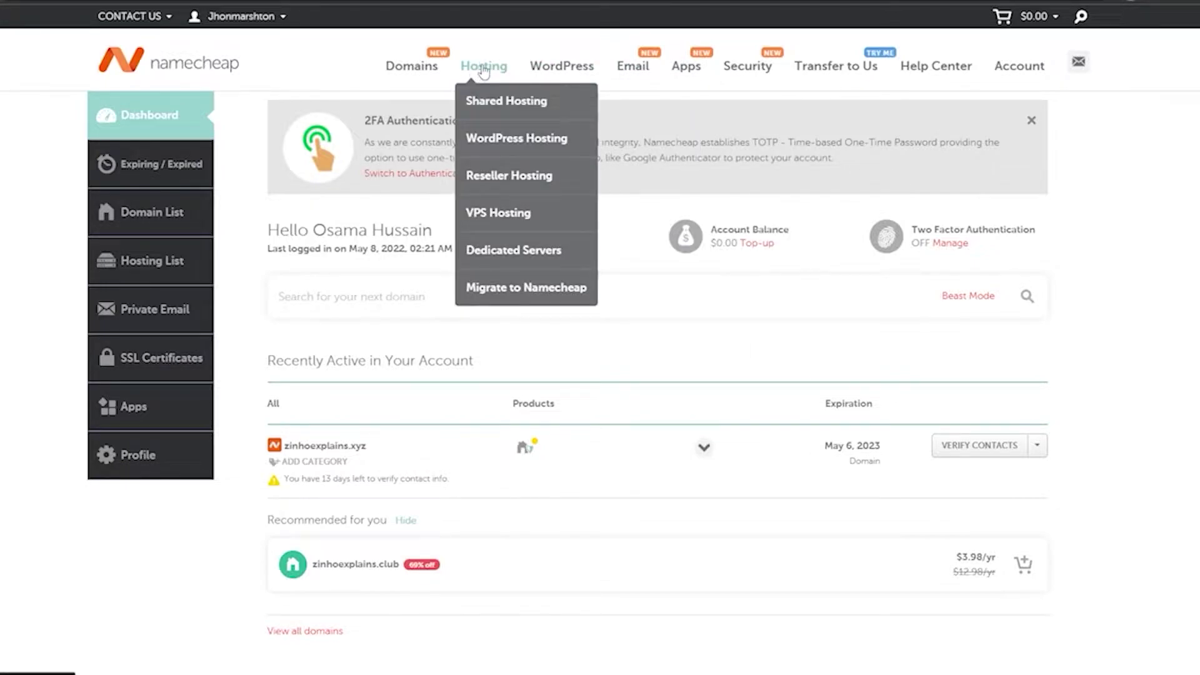
click(507, 152)
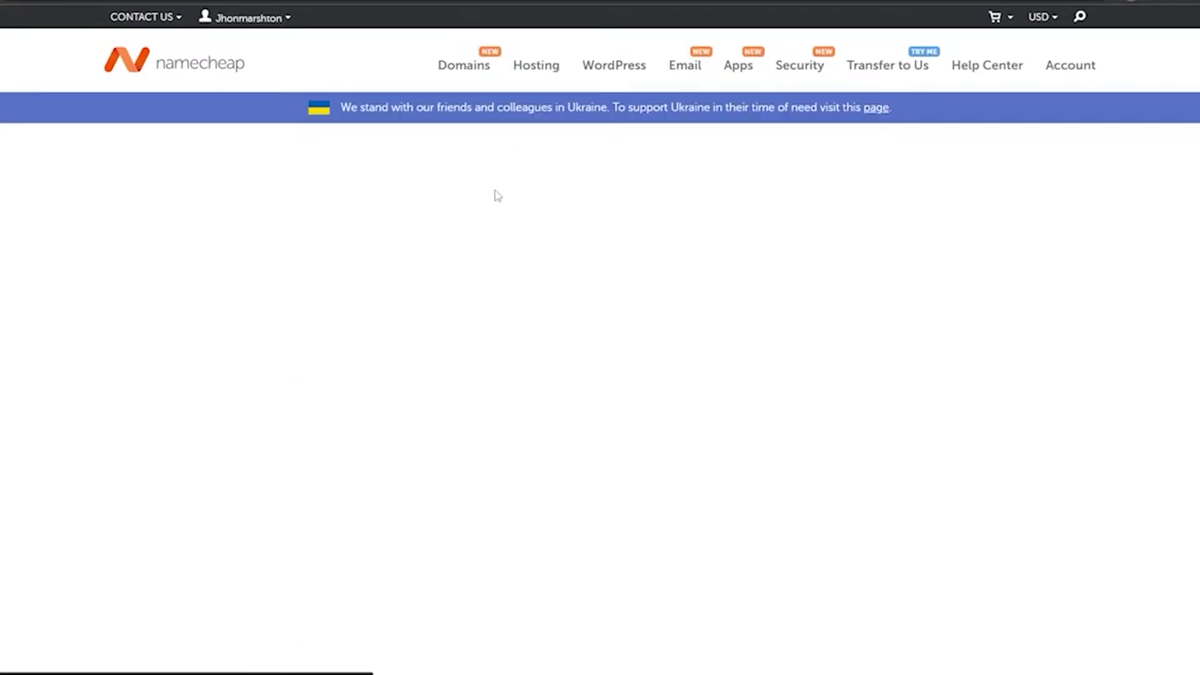
scroll(544, 333, down, 3)
click(537, 241)
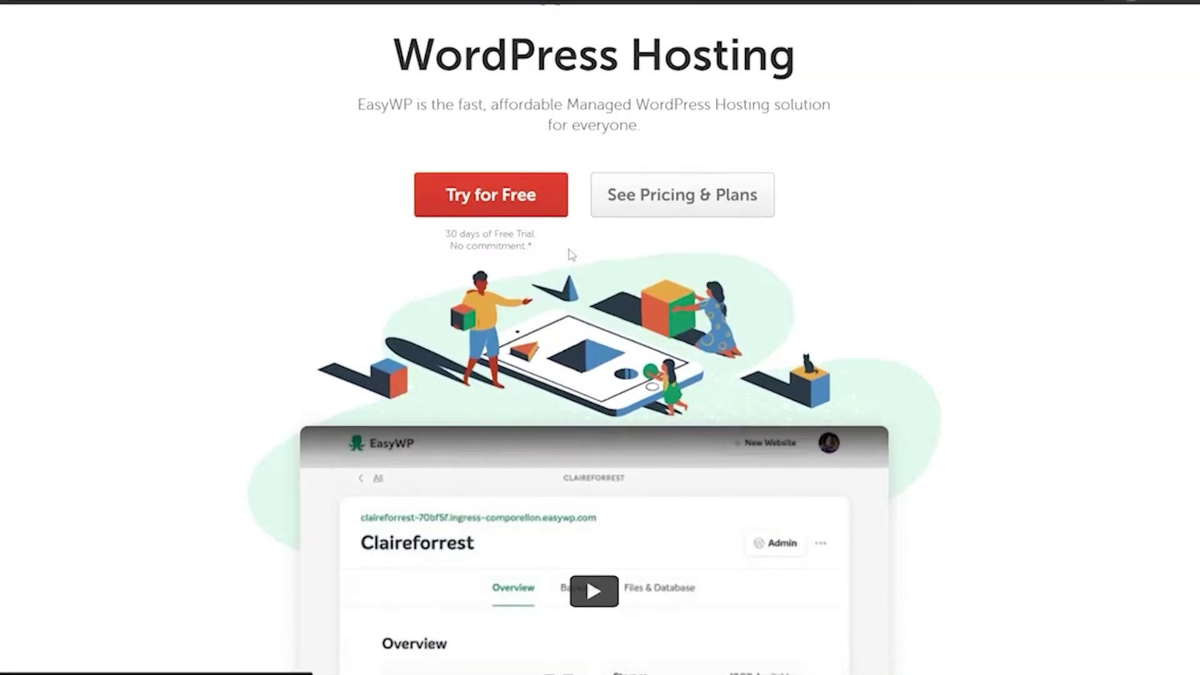
scroll(778, 406, down, 4)
scroll(778, 406, up, 3)
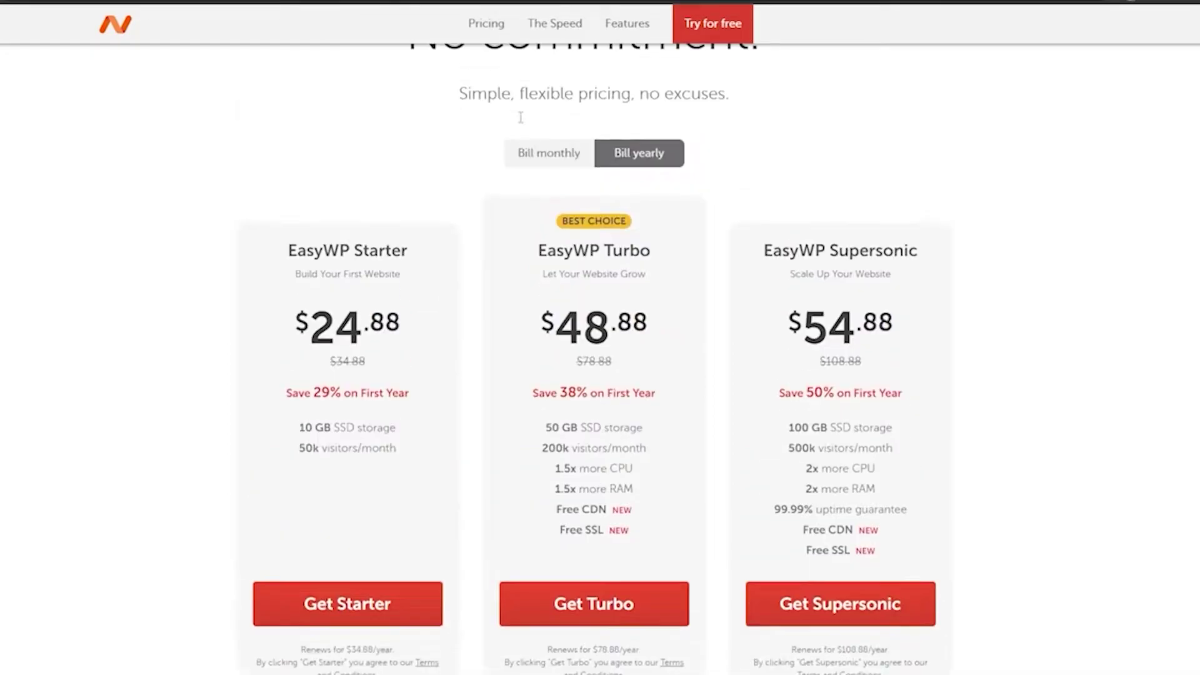
Step: Compare the EasyWP plan prices billed monthly against billed yearly
click(553, 181)
scroll(553, 304, down, 2)
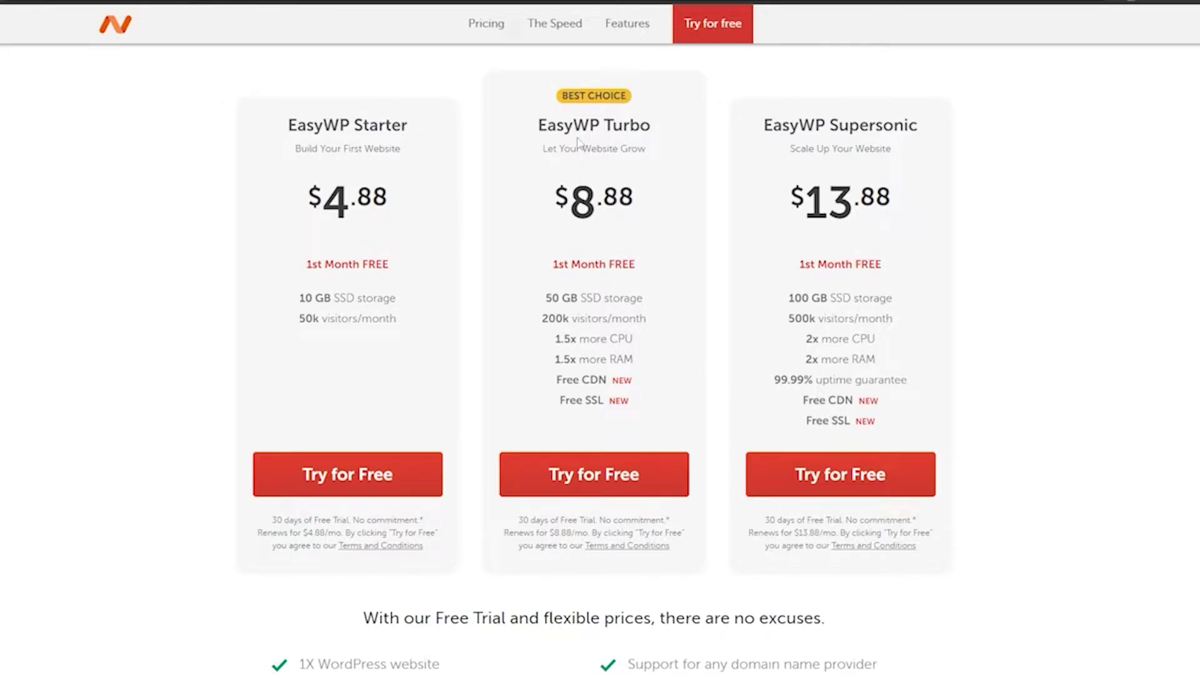
scroll(772, 358, up, 1)
scroll(772, 358, up, 1)
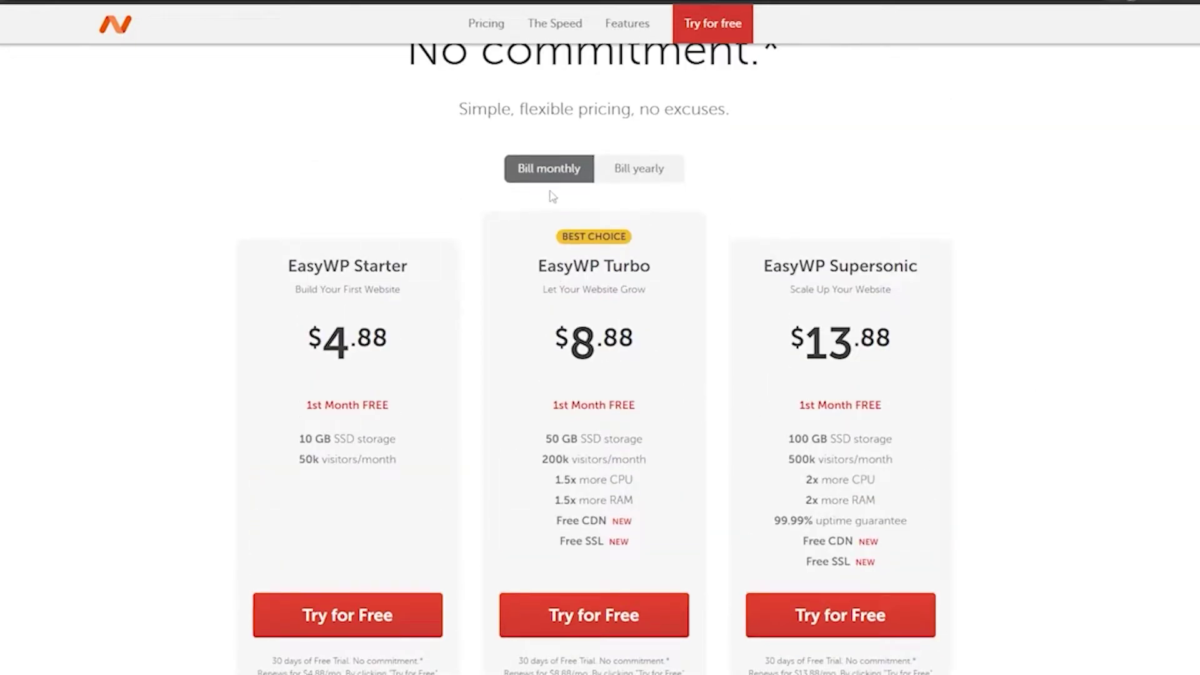
click(651, 185)
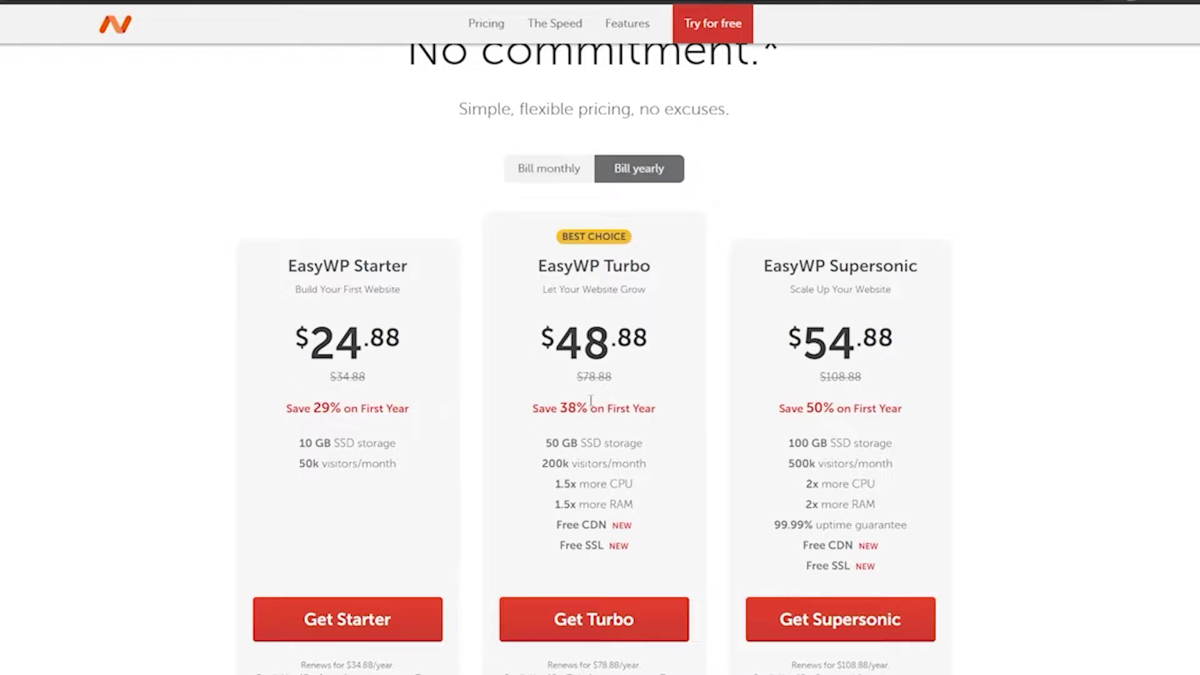
scroll(737, 382, up, 12)
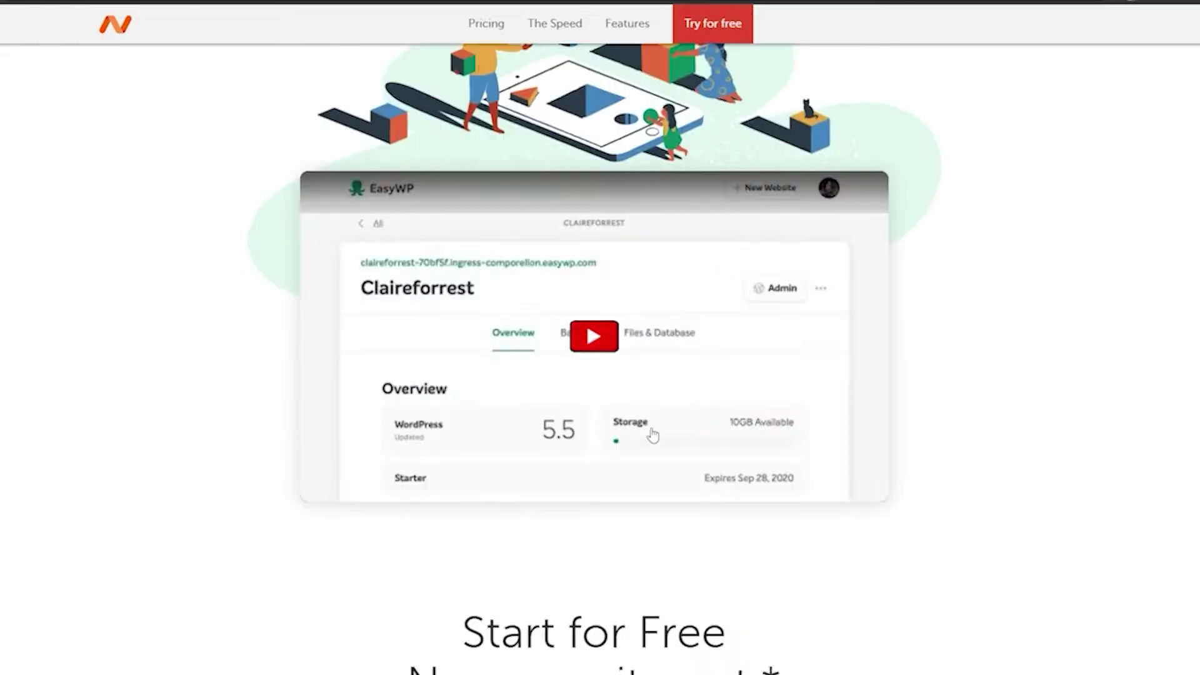
scroll(628, 437, up, 3)
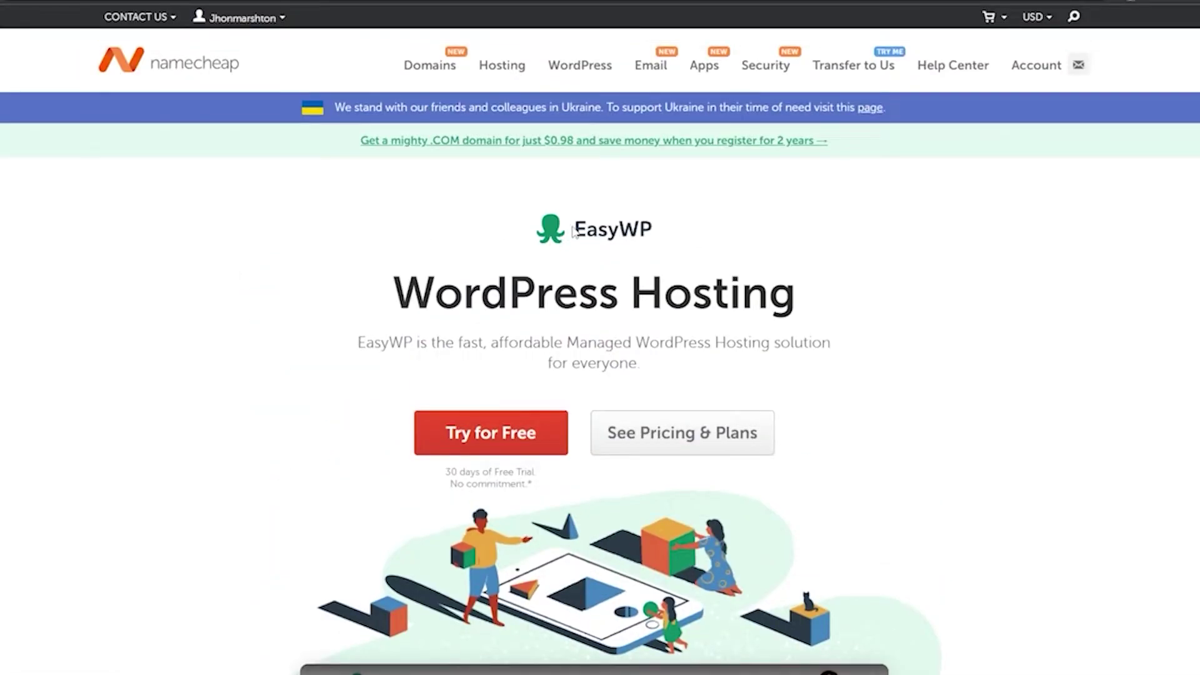
drag(578, 229, 611, 233)
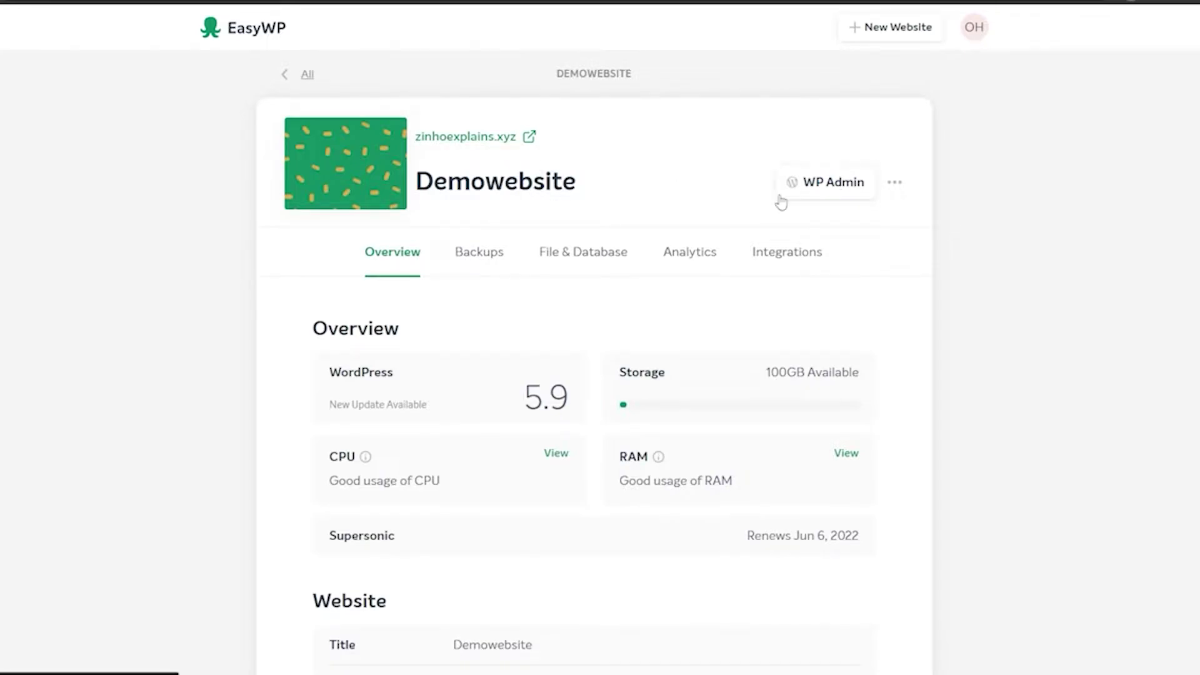
Step: Enter WP Admin for Demowebsite and review the Dashboard widgets (WordPress 5.9, Twenty Twenty theme)
click(798, 183)
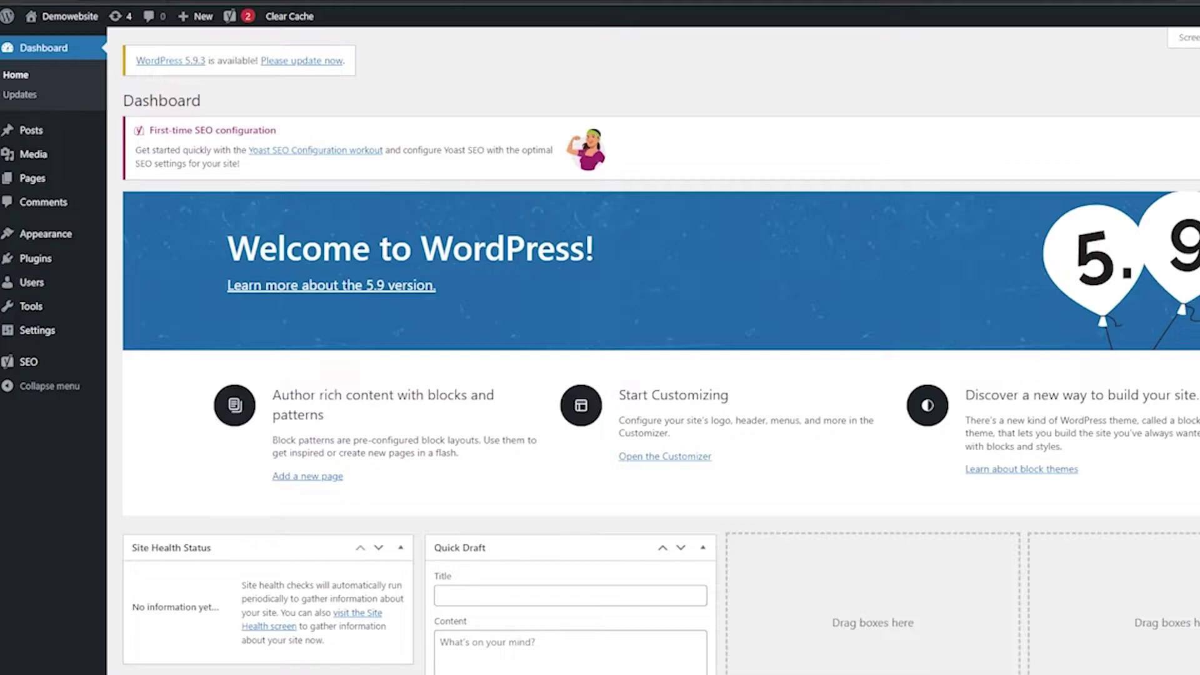
scroll(798, 364, down, 3)
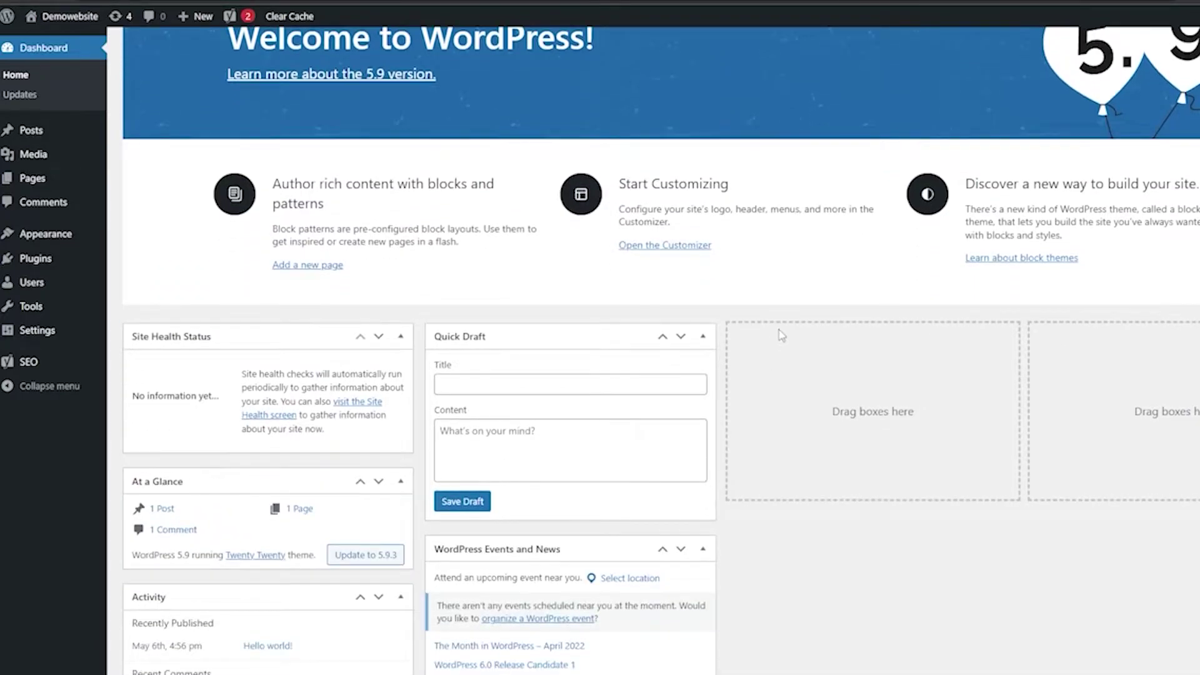
scroll(781, 337, down, 6)
scroll(785, 343, down, 2)
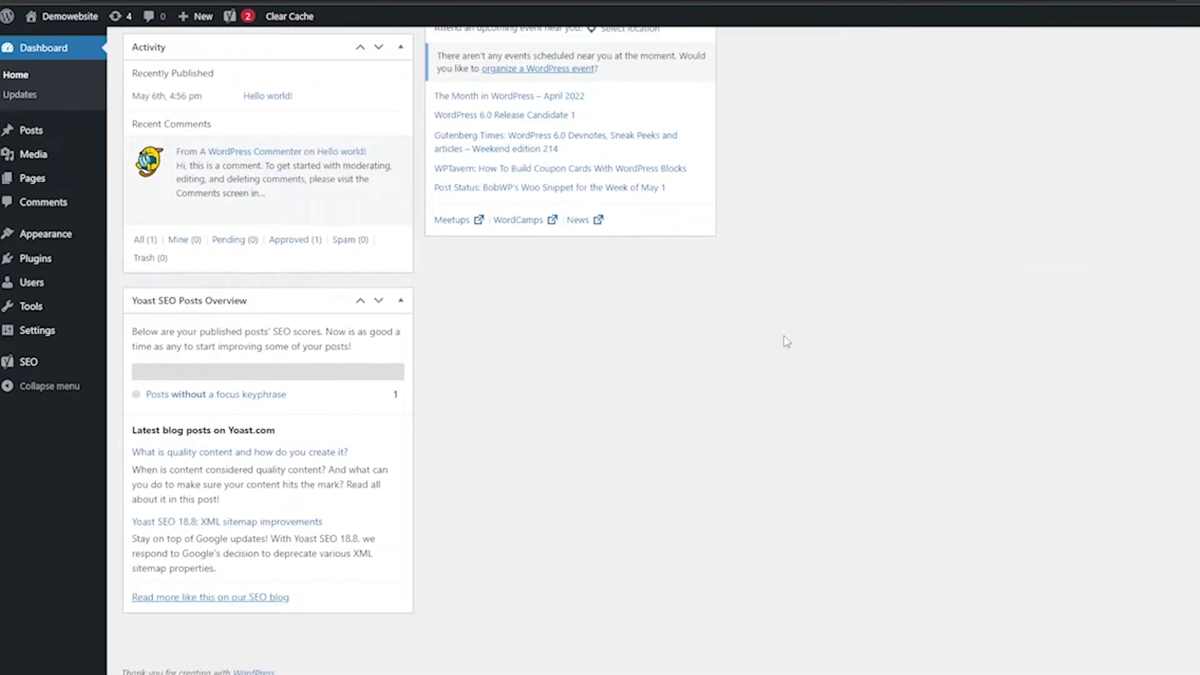
scroll(769, 372, up, 10)
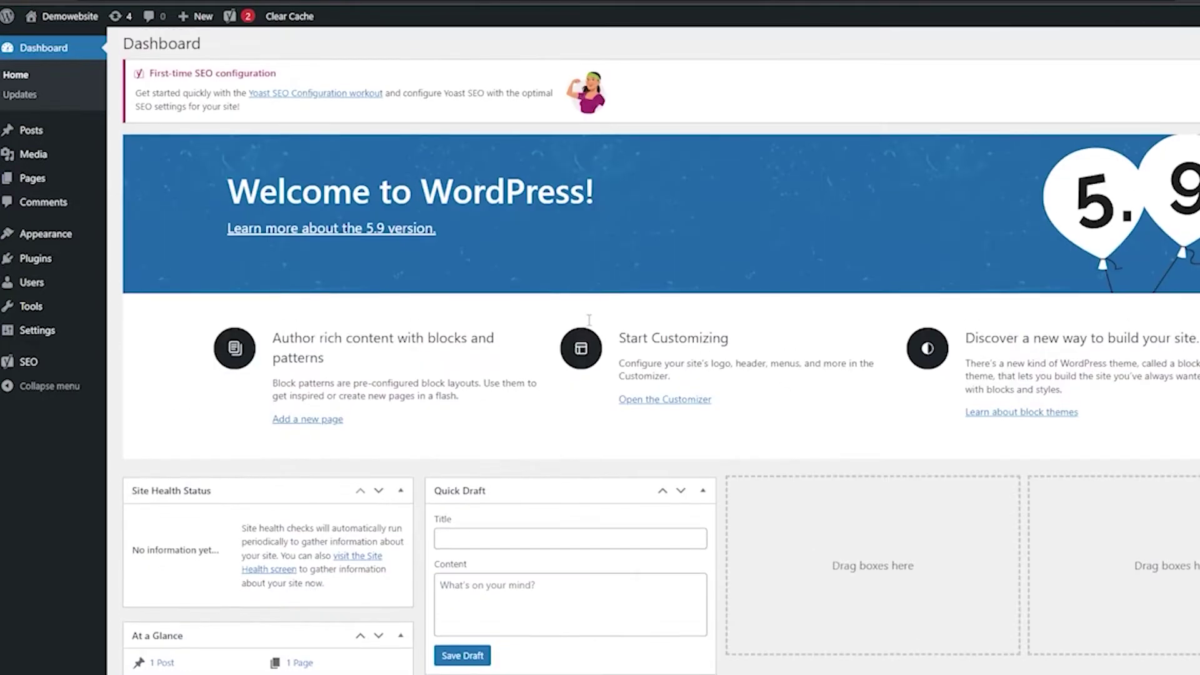
click(400, 229)
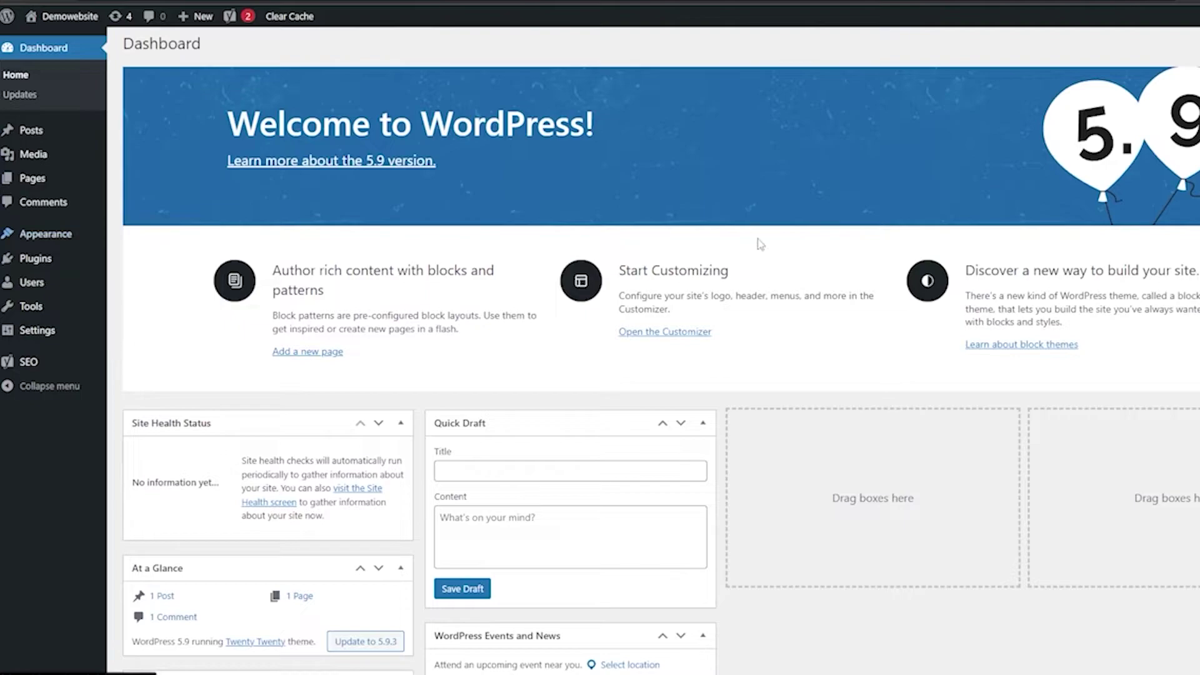
mouse_move(59, 19)
right_click(56, 40)
click(72, 52)
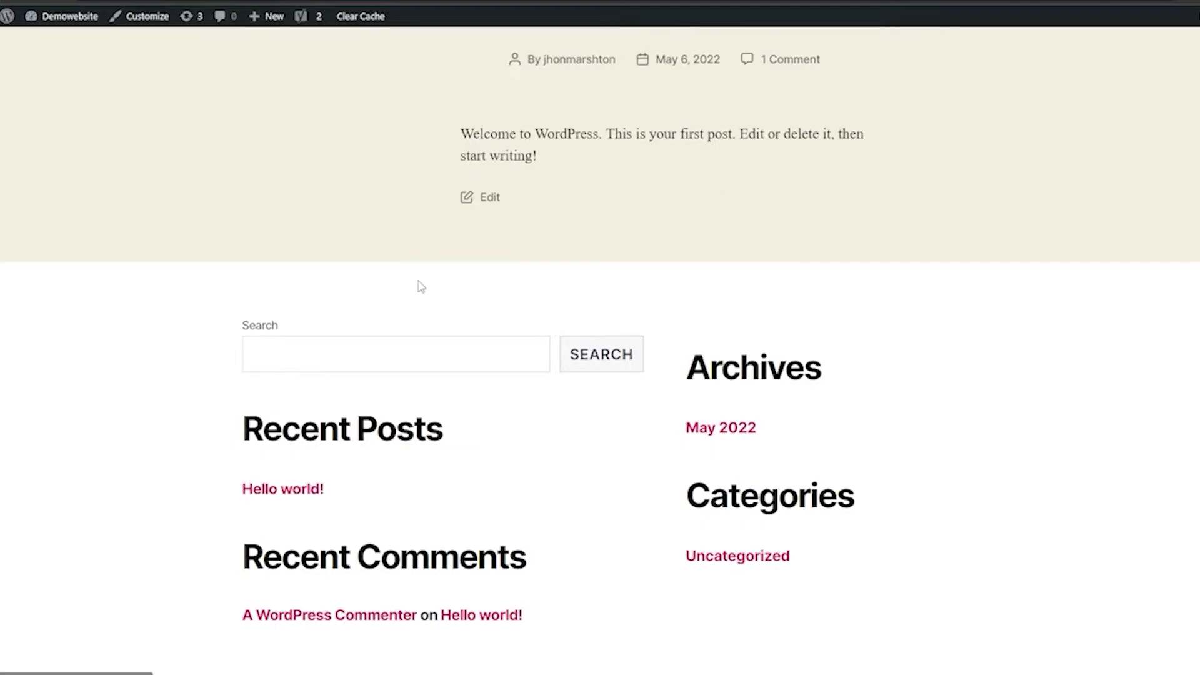
scroll(510, 468, down, 2)
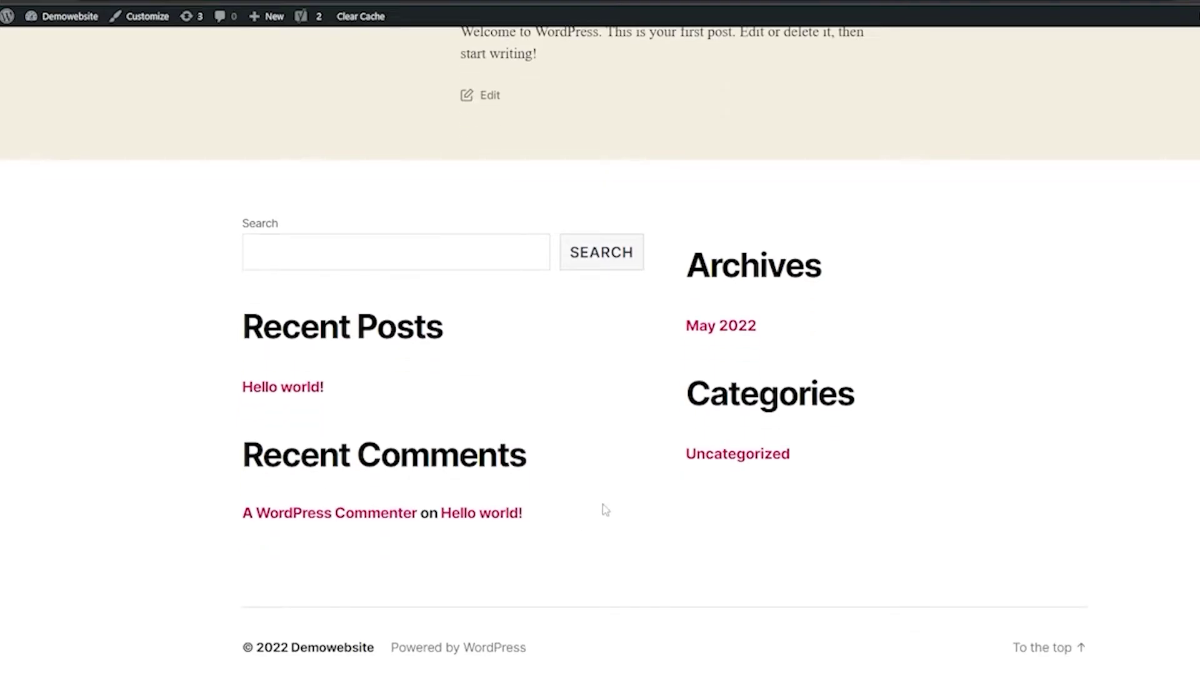
scroll(605, 508, up, 5)
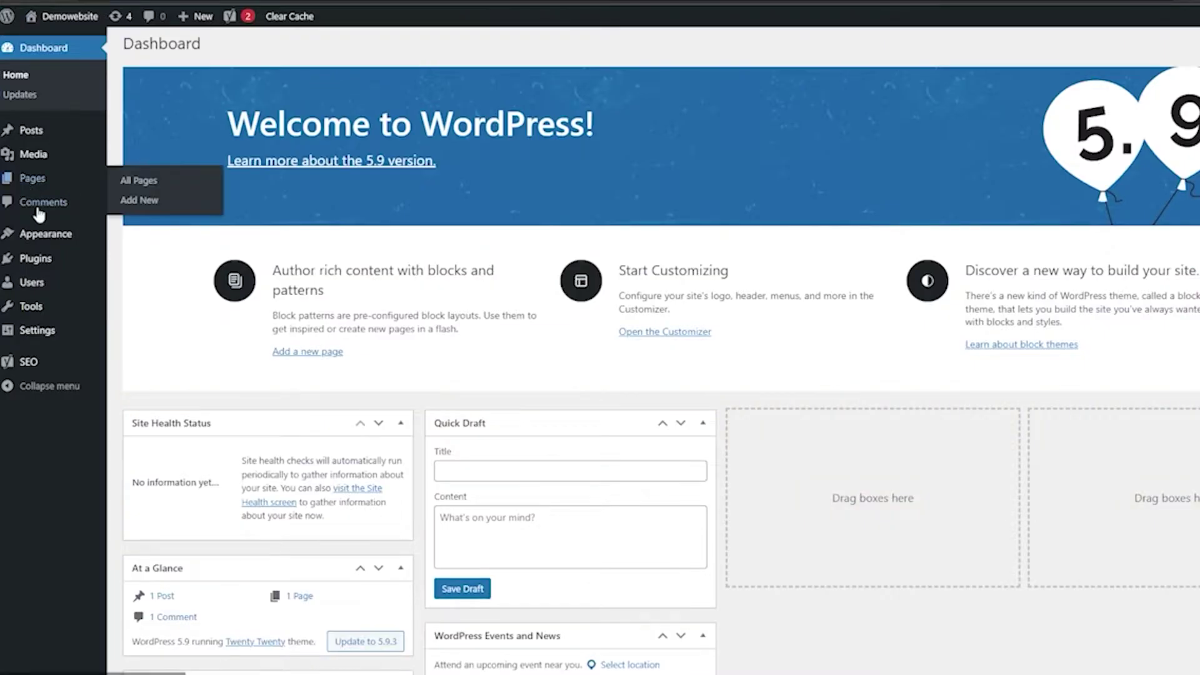
mouse_move(59, 281)
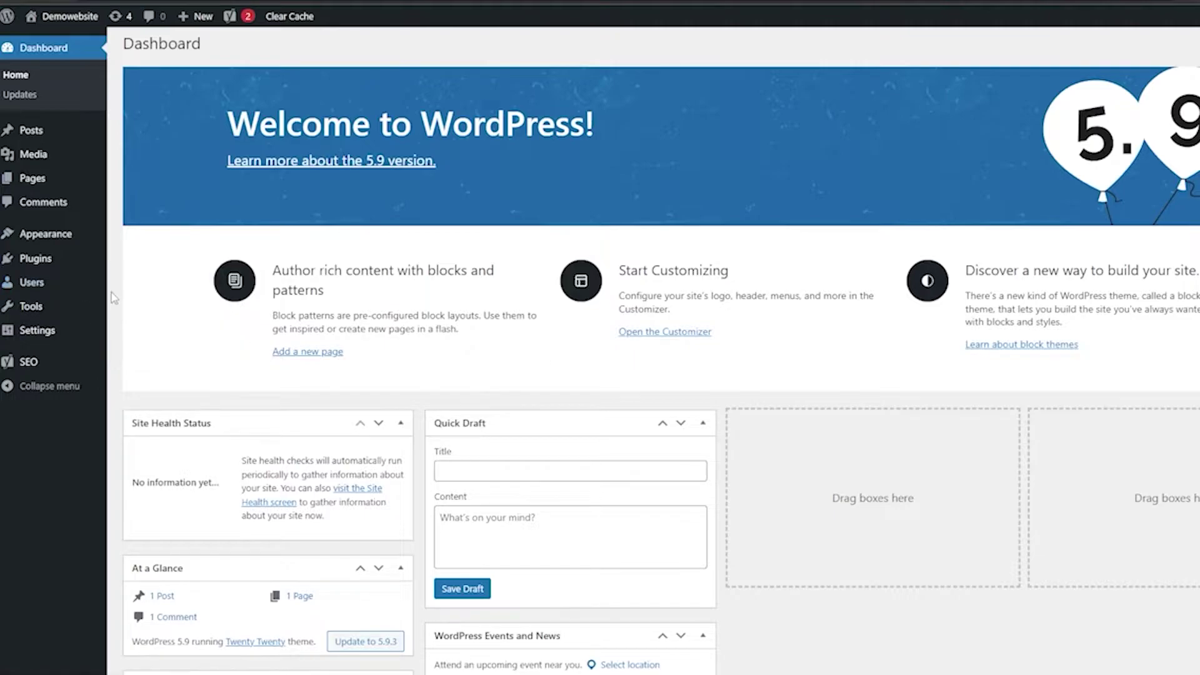
Step: Activate Hello Dolly and Akismet Anti-Spam from the Installed Plugins list
click(59, 265)
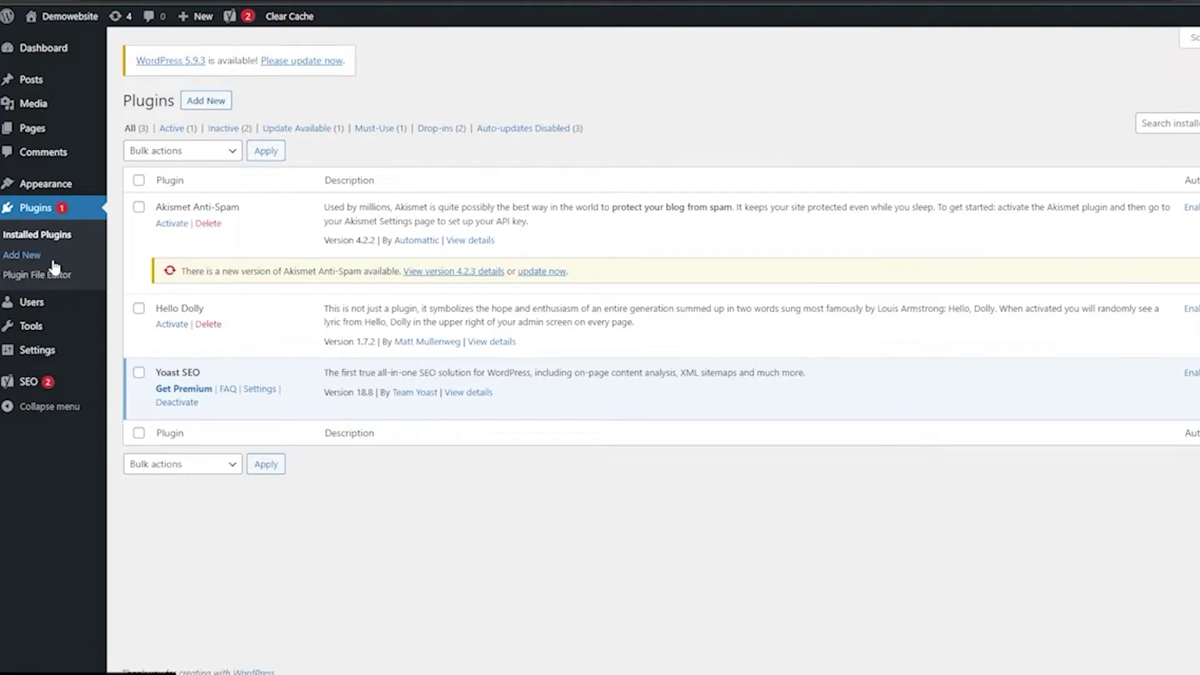
click(168, 330)
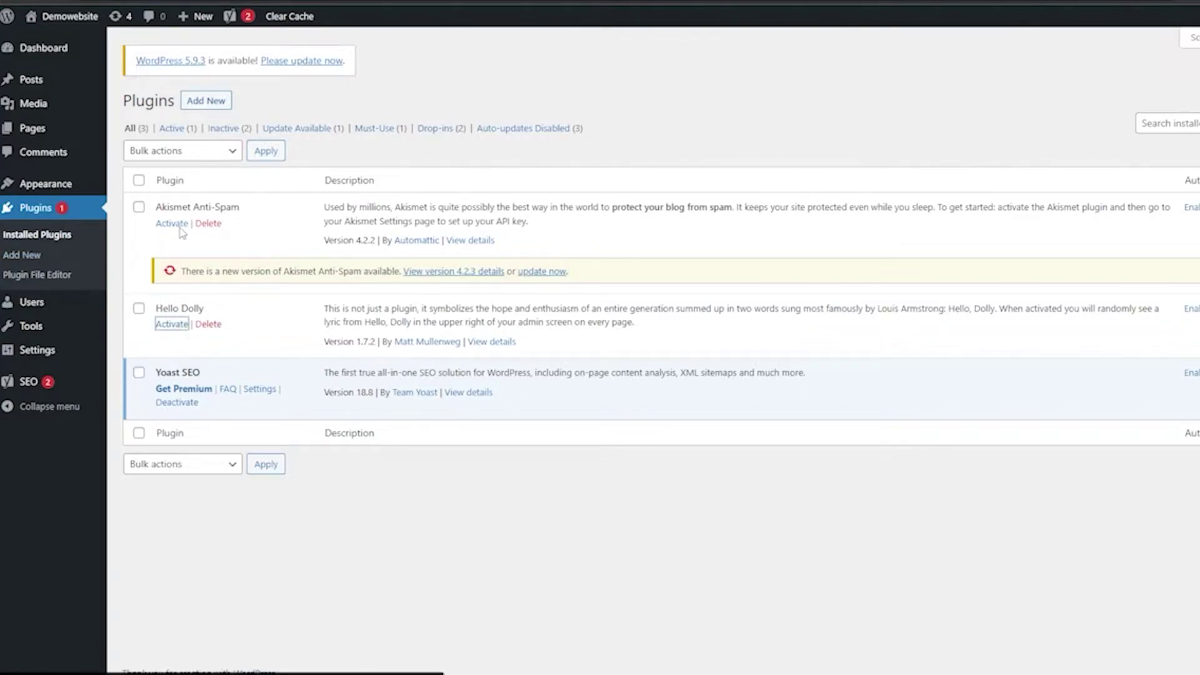
click(169, 267)
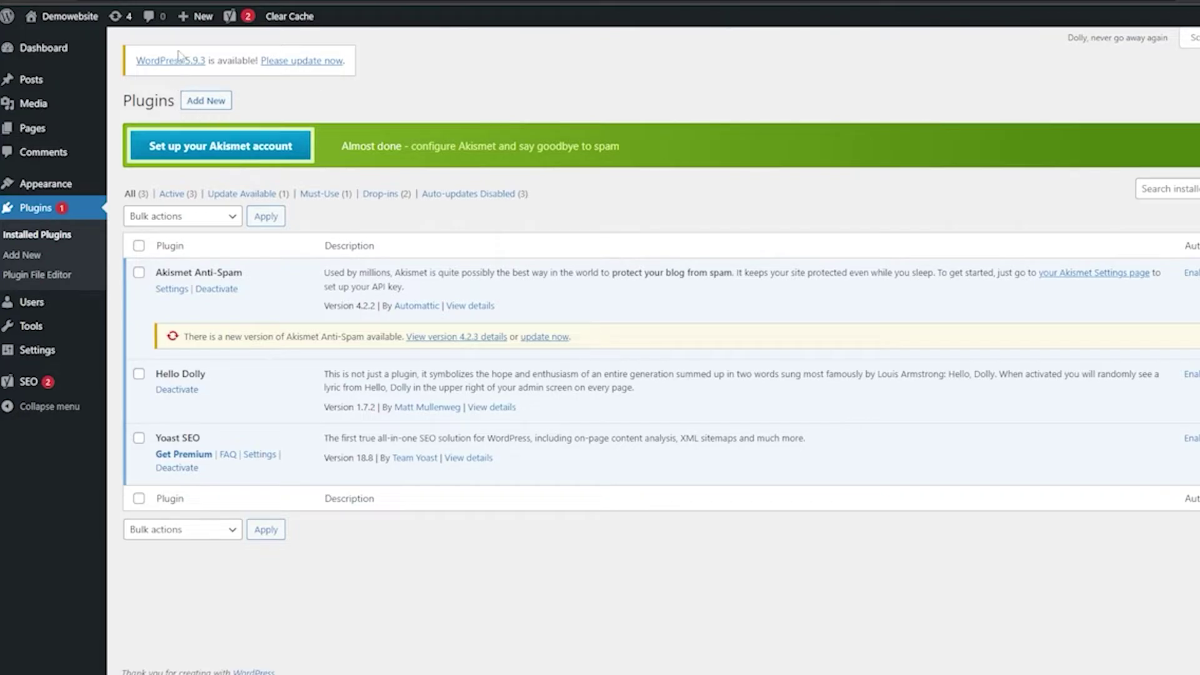
Step: Search the Add Plugins directory for 'astra'
click(198, 105)
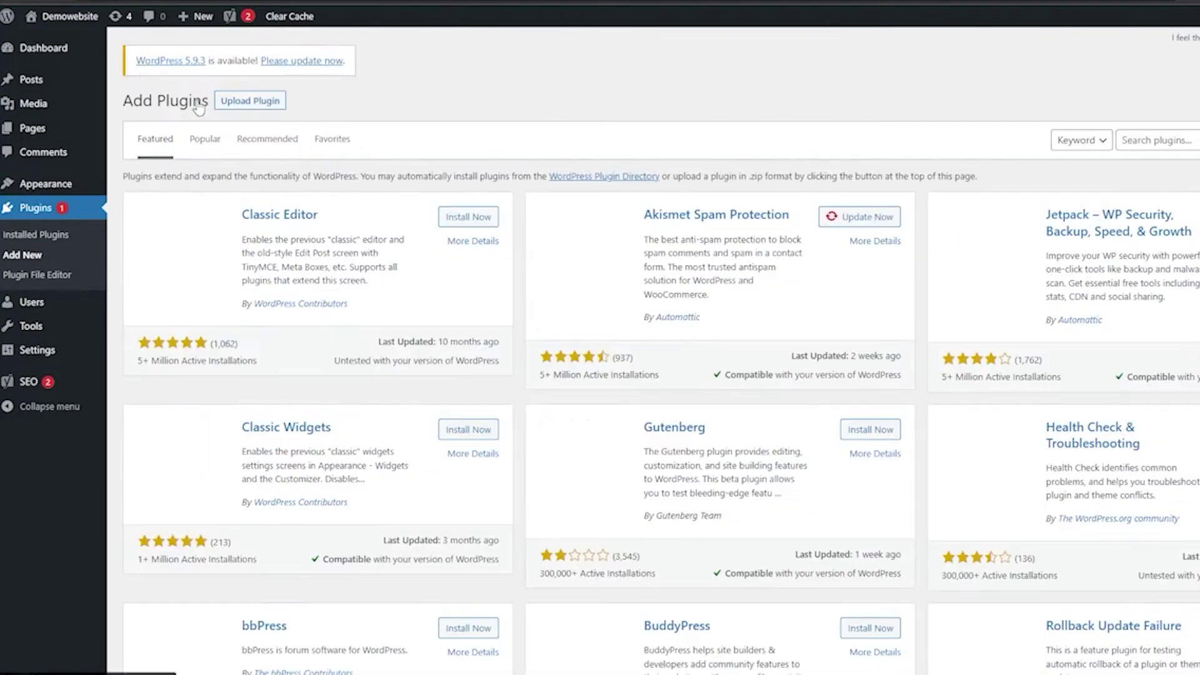
scroll(508, 193, down, 5)
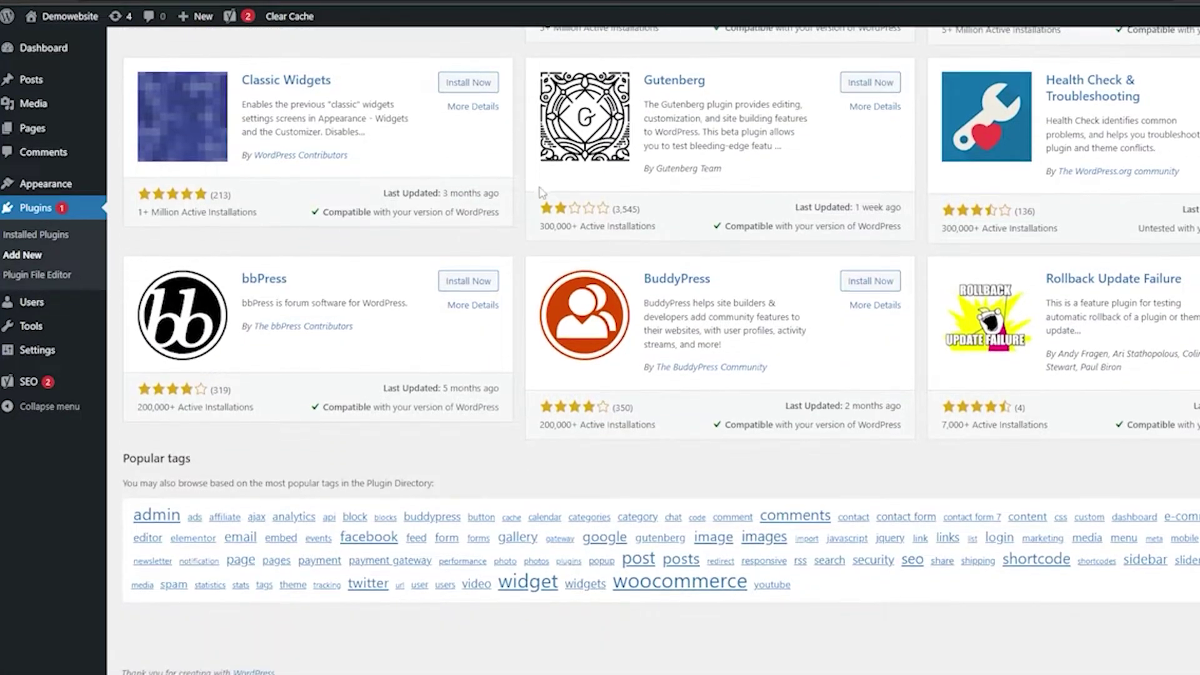
scroll(532, 193, up, 6)
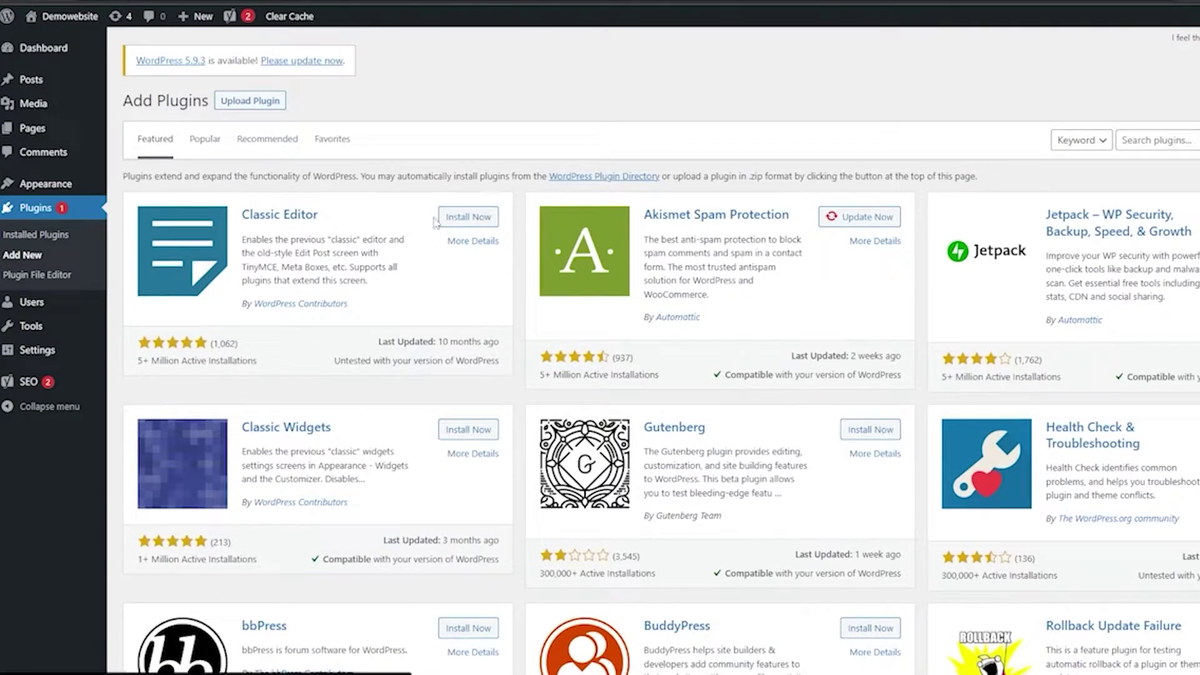
scroll(964, 306, down, 1)
scroll(953, 303, down, 5)
scroll(938, 297, up, 5)
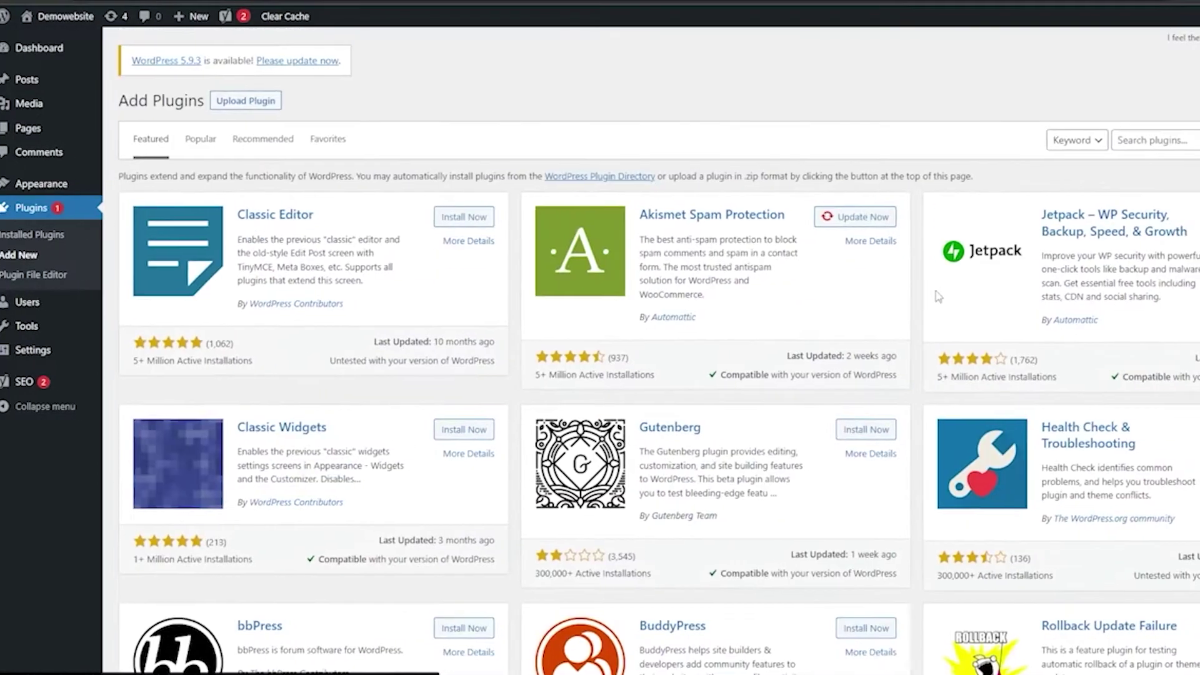
click(1066, 142)
text(astra)
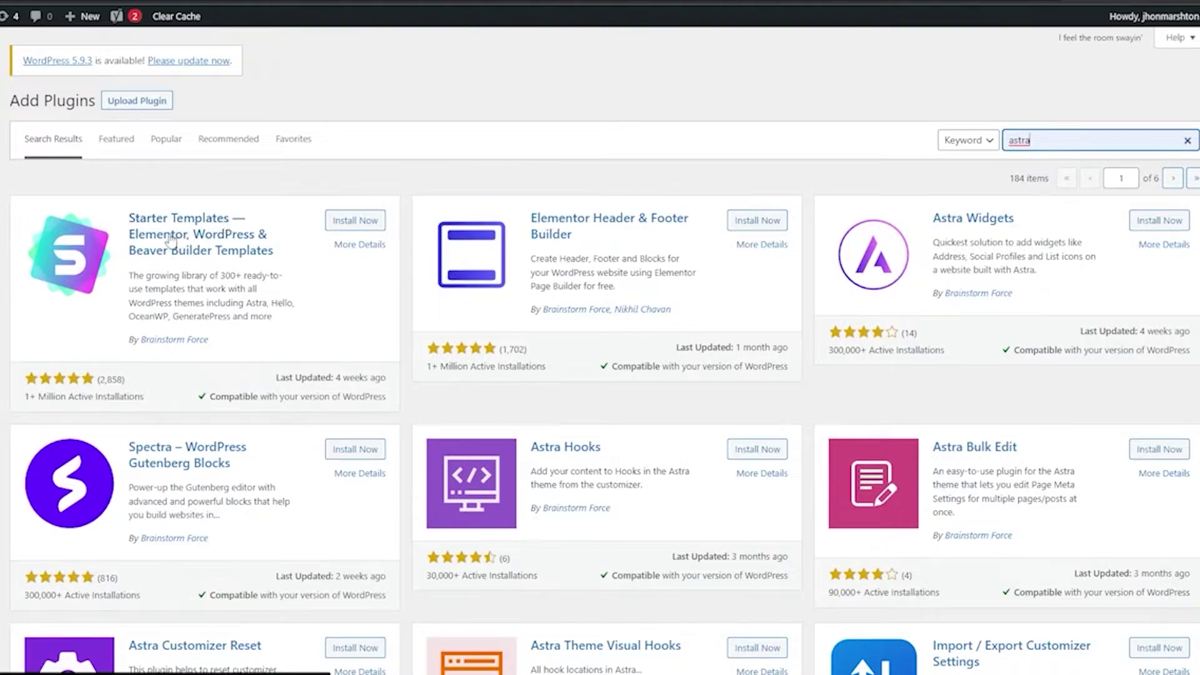
Step: Install and activate Starter Templates, then install Elementor Header & Footer Builder
click(354, 220)
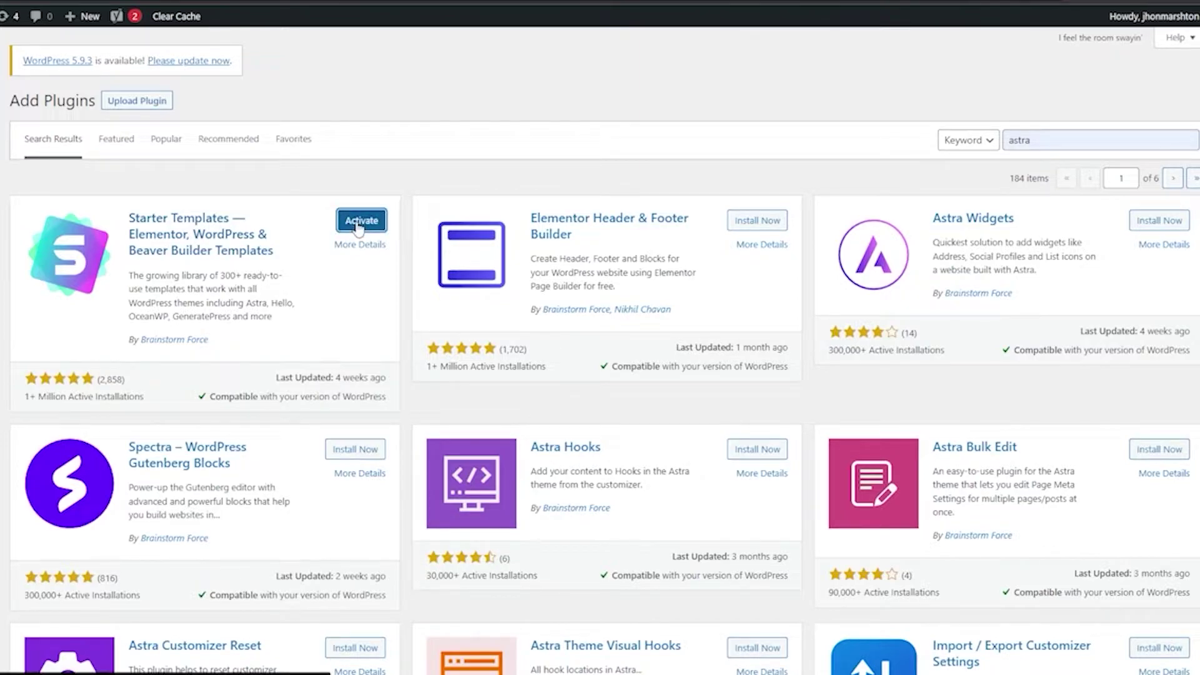
click(360, 221)
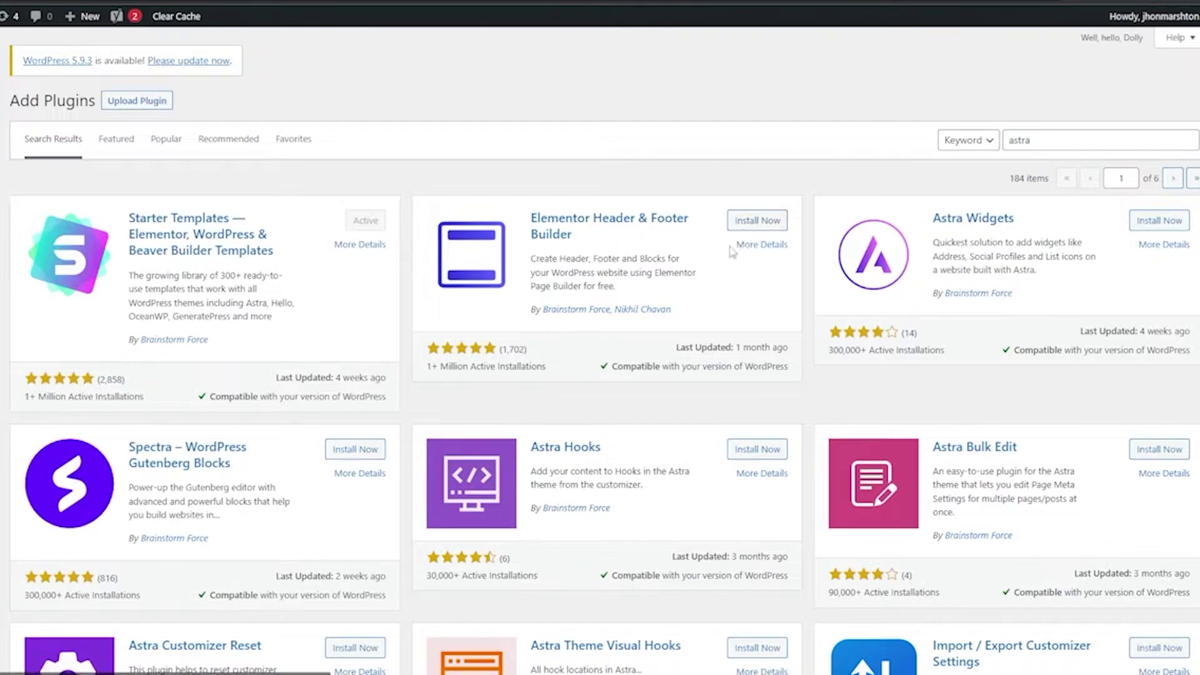
click(773, 225)
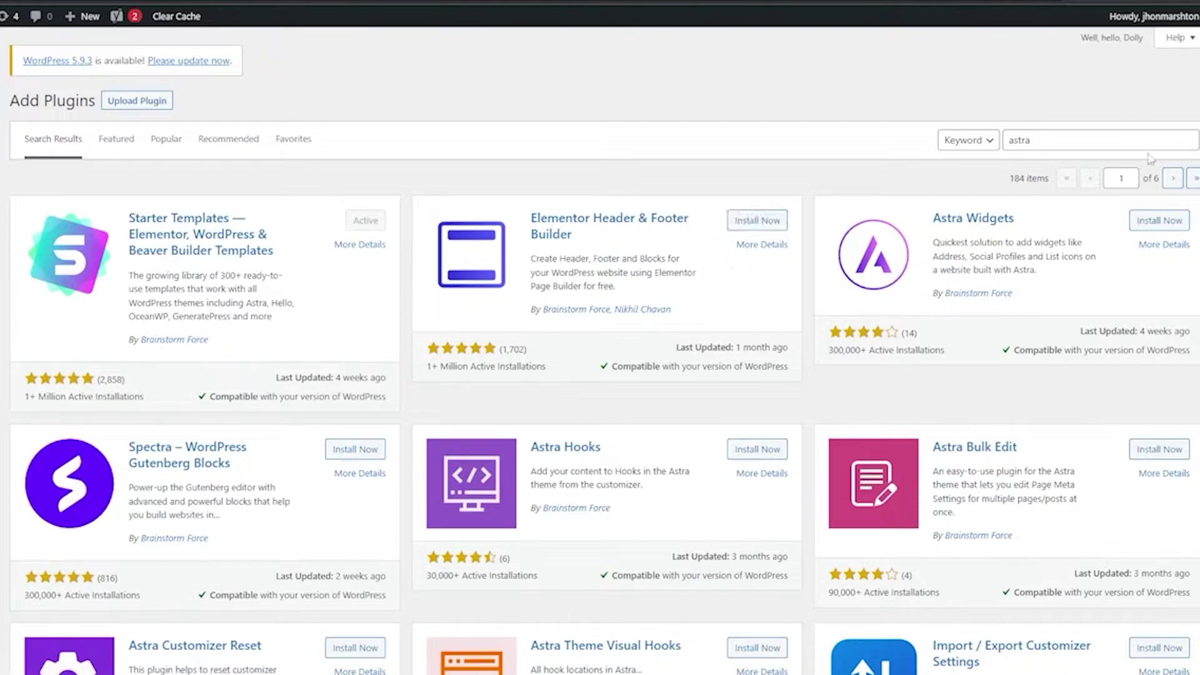
Step: Search plugins for 'elementor' and install Elementor Website Builder
triple_click(1100, 142)
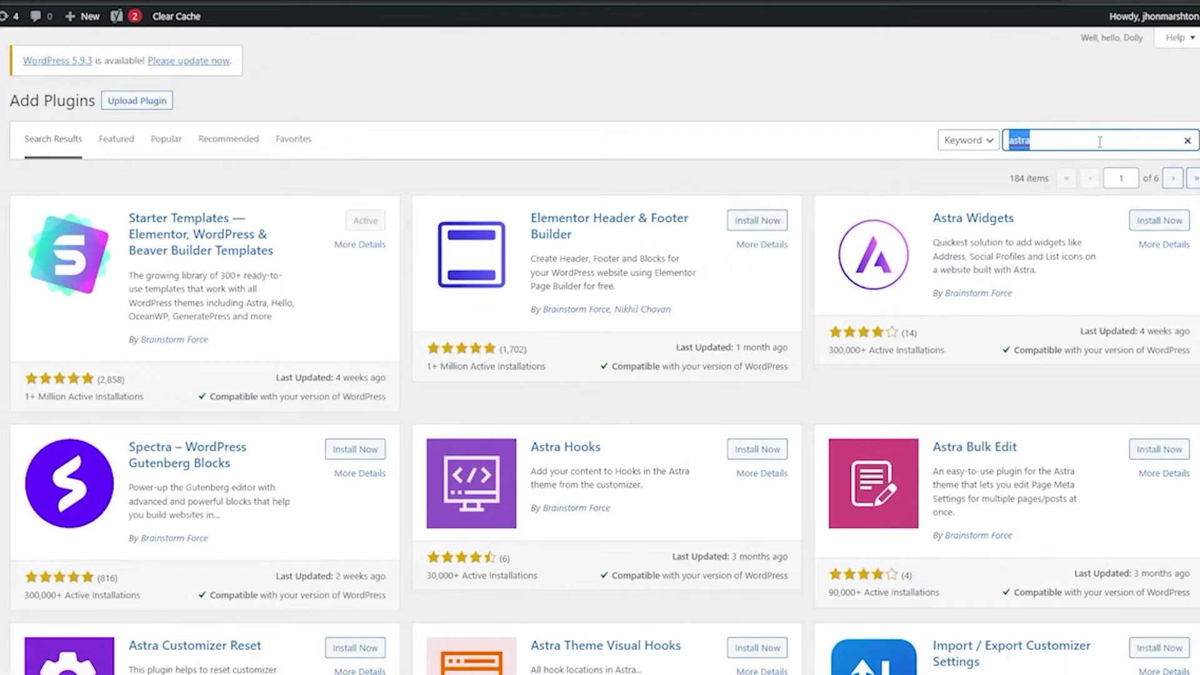
text(elementor)
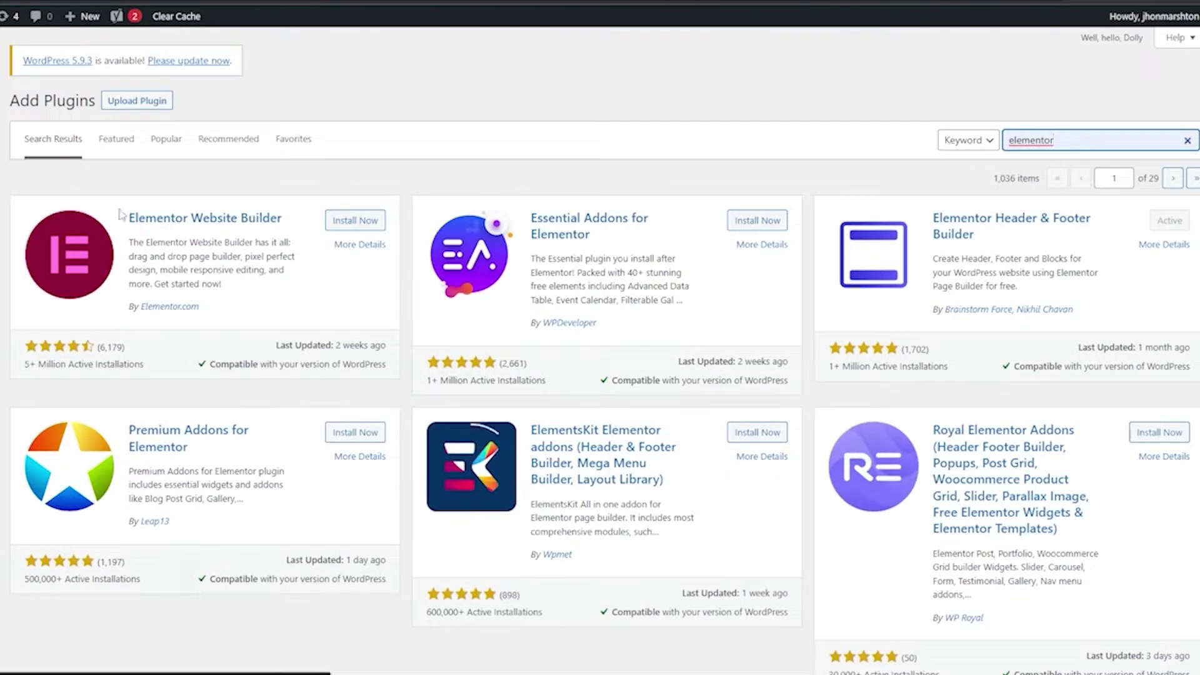
drag(125, 220, 282, 221)
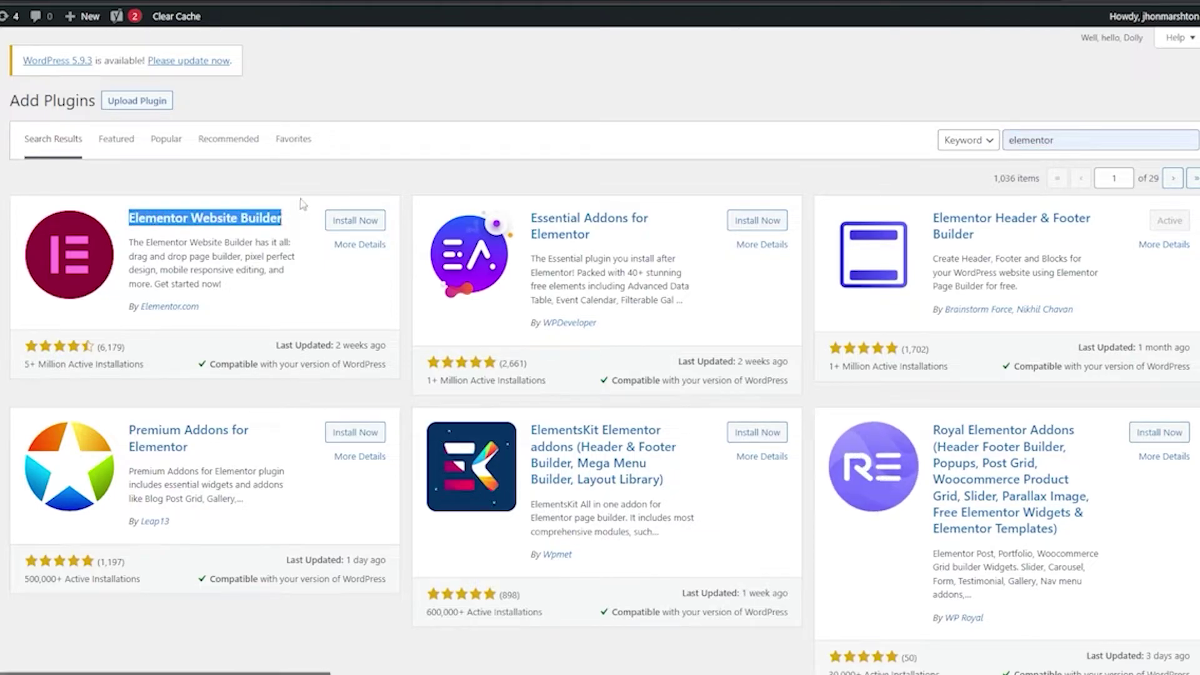
click(352, 179)
click(345, 225)
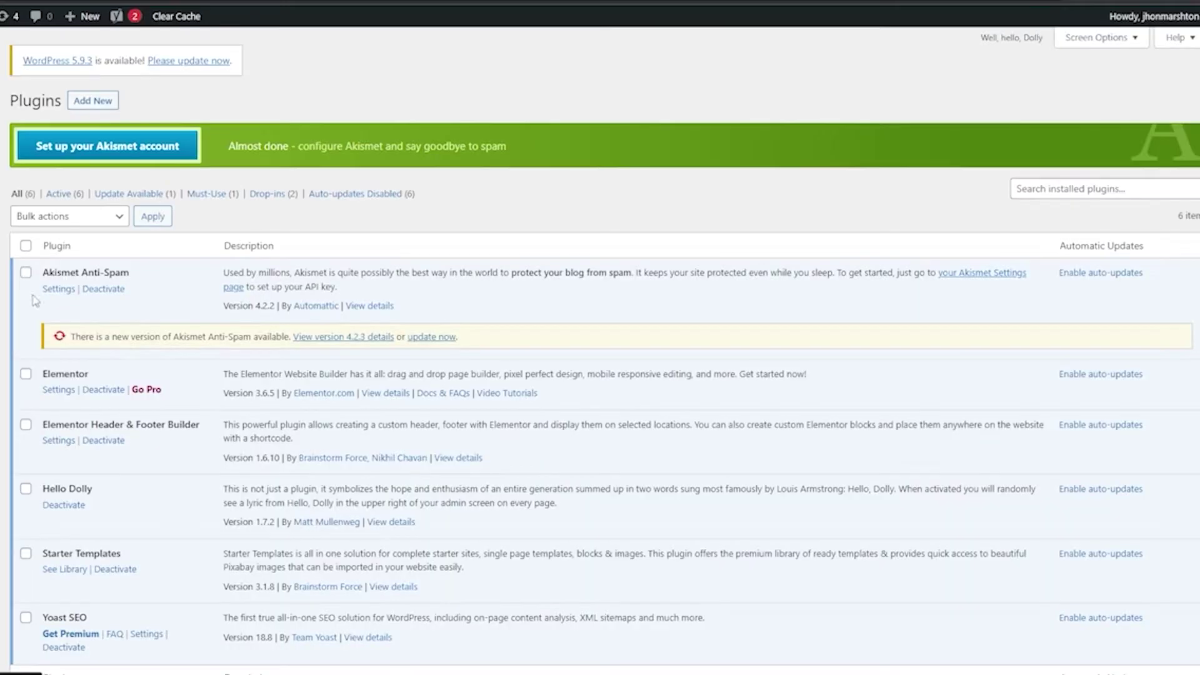
scroll(132, 350, down, 2)
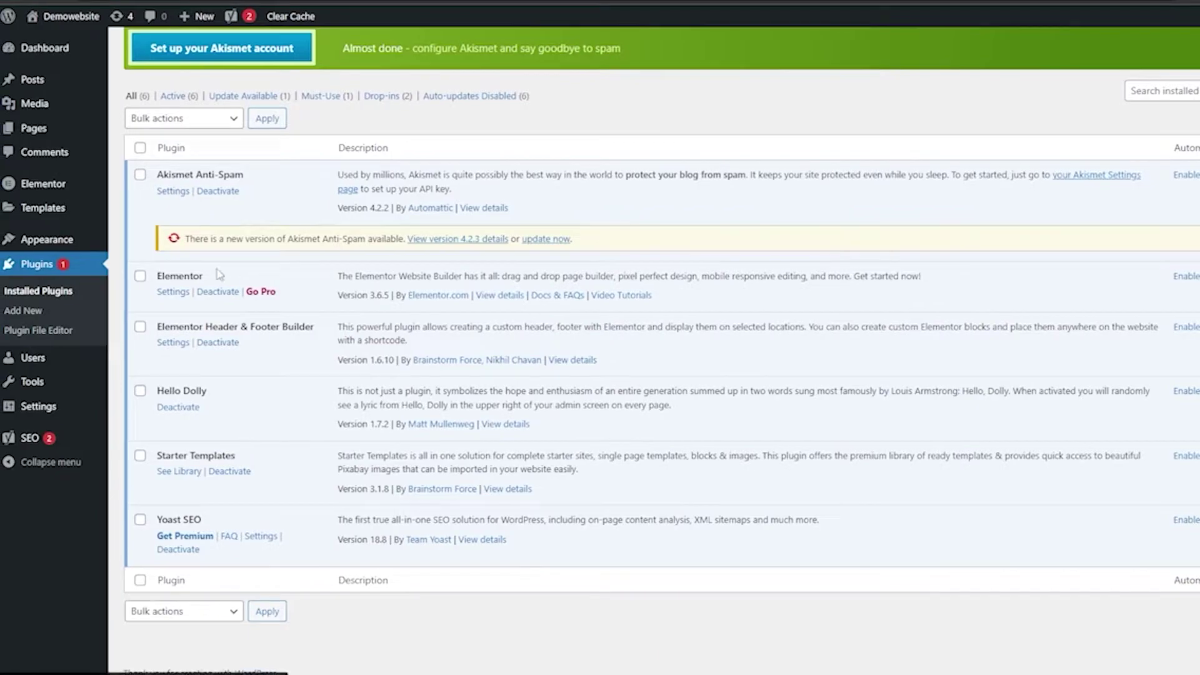
Step: Update Akismet Anti-Spam to version 4.2.3 from its update notice
click(541, 240)
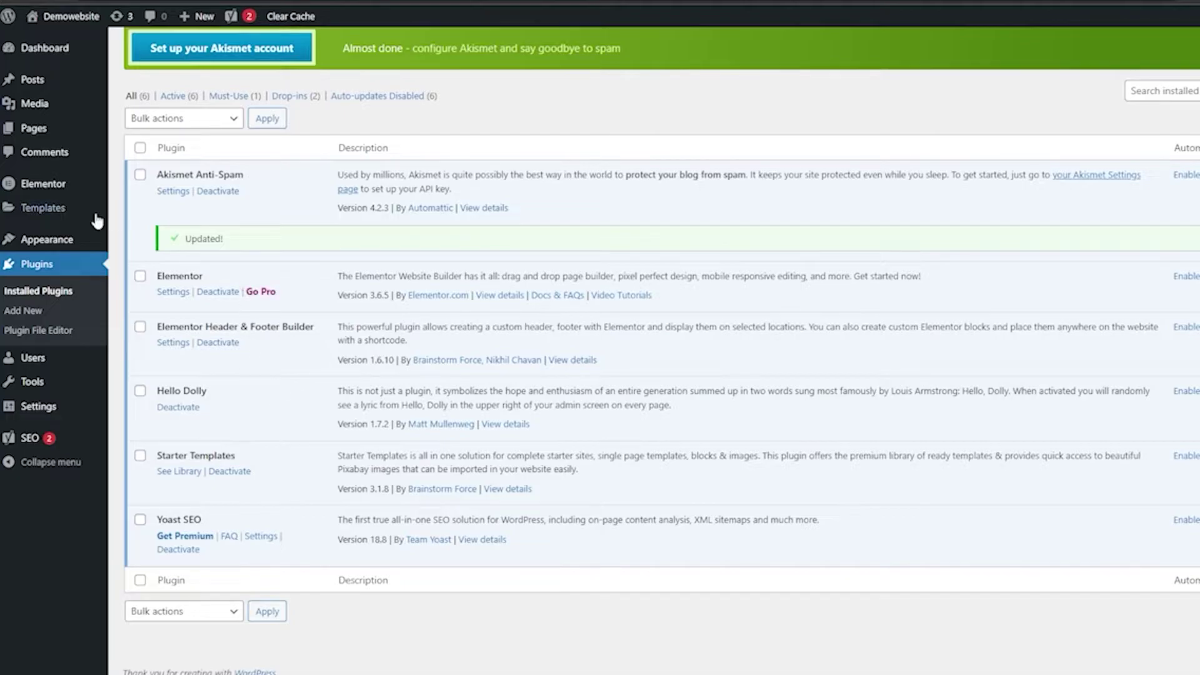
mouse_move(35, 249)
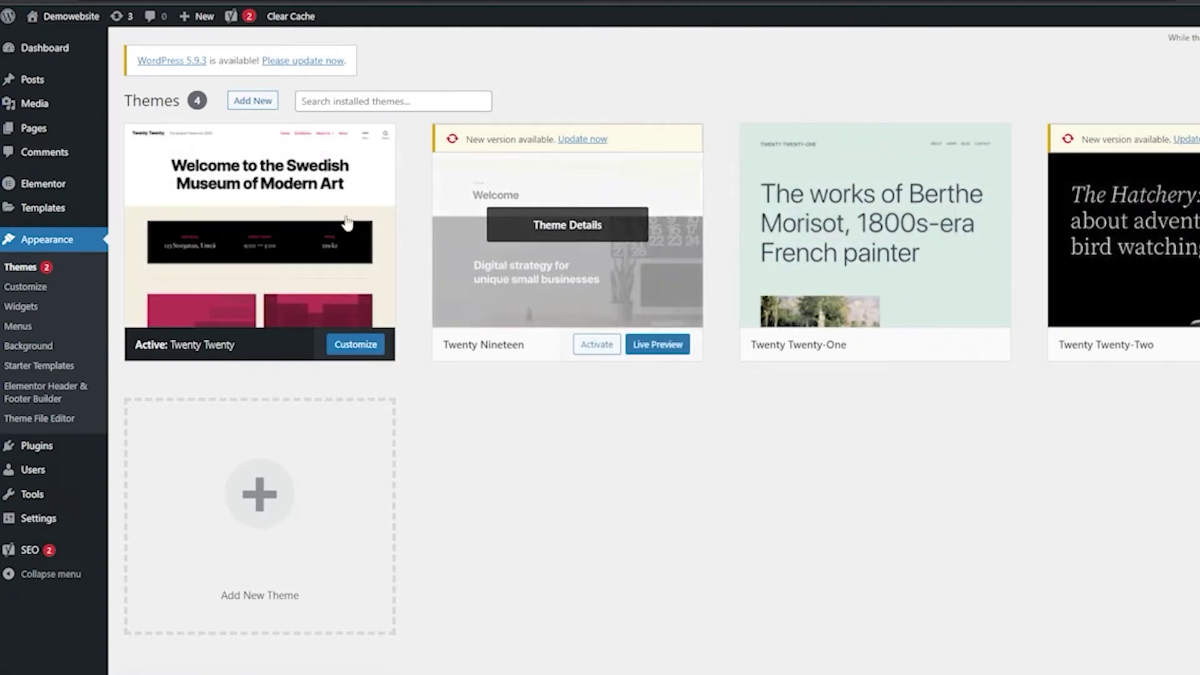
Step: Update WordPress to 5.9.3 and head to the Starter Templates screen
click(329, 67)
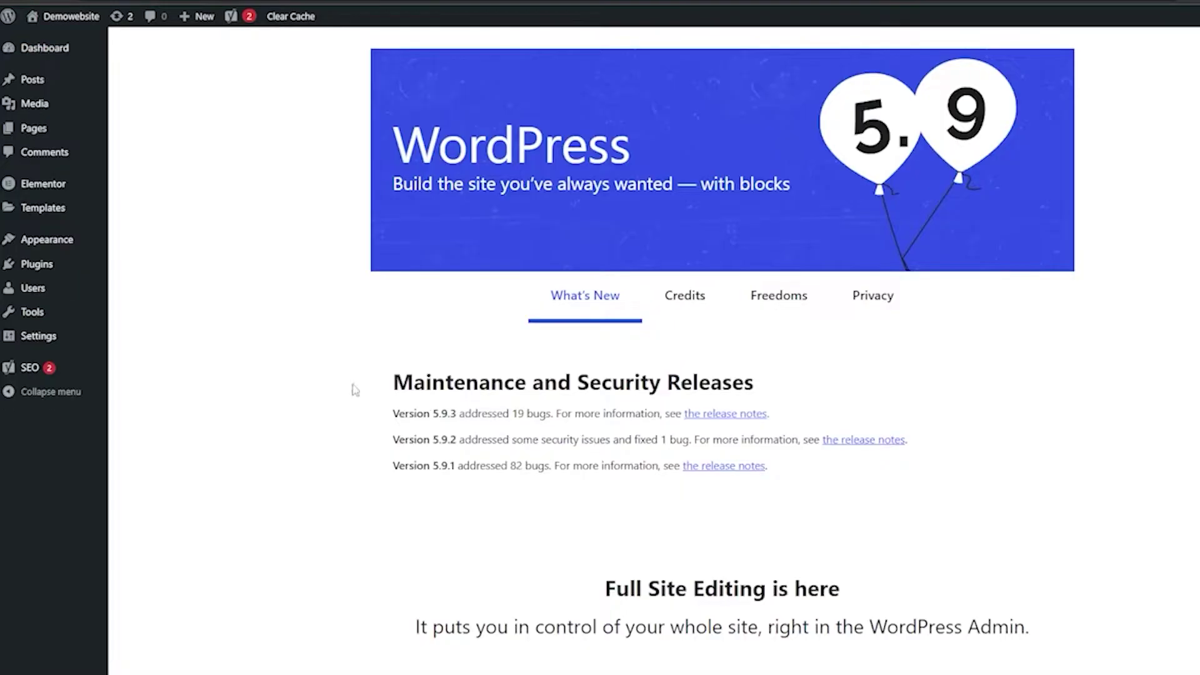
click(53, 262)
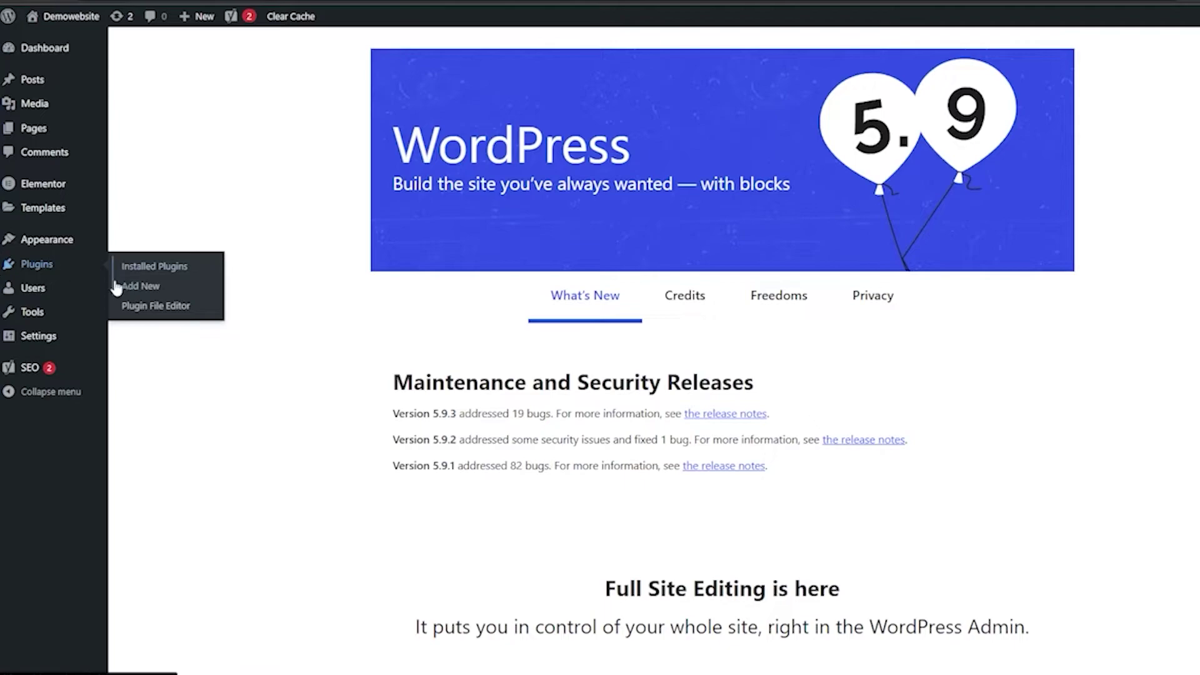
mouse_move(60, 239)
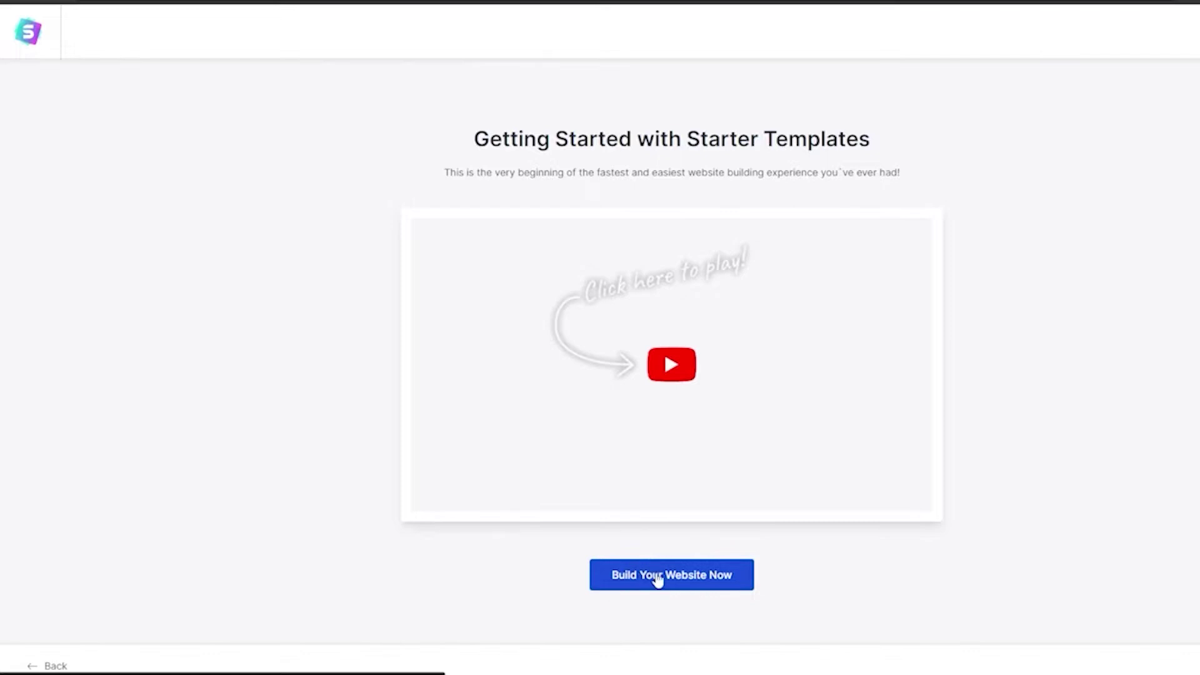
Step: Start Build Your Website Now and pick Elementor on Select Page Builder
click(659, 583)
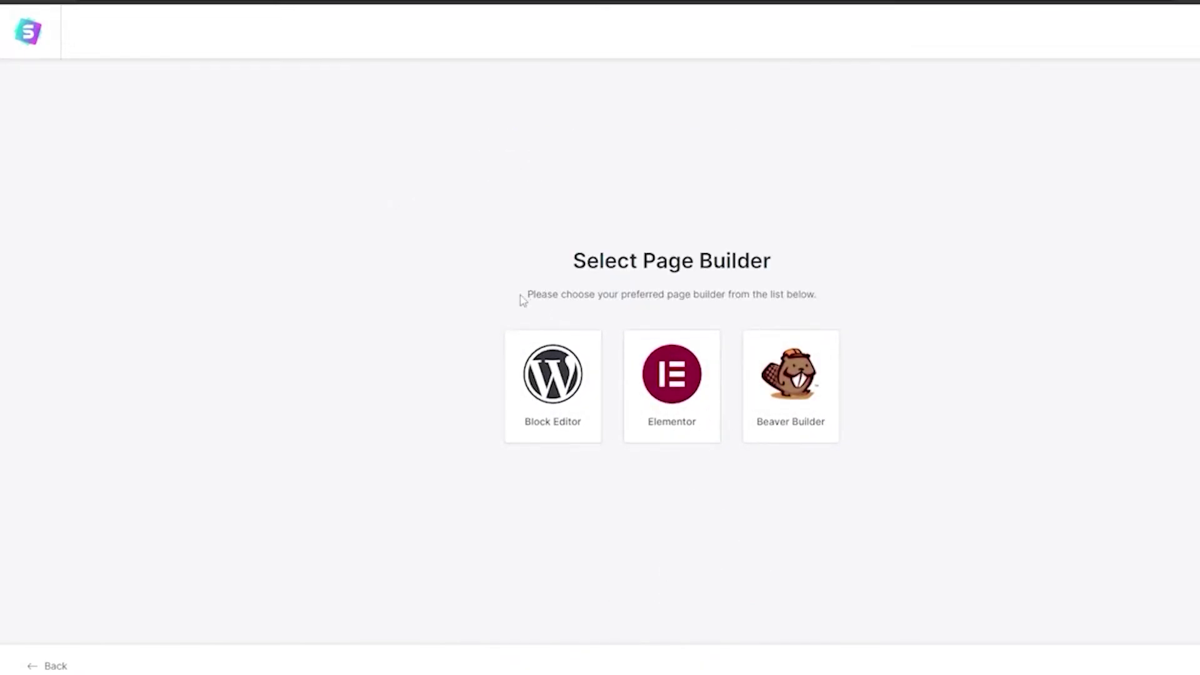
drag(524, 296, 848, 296)
click(908, 300)
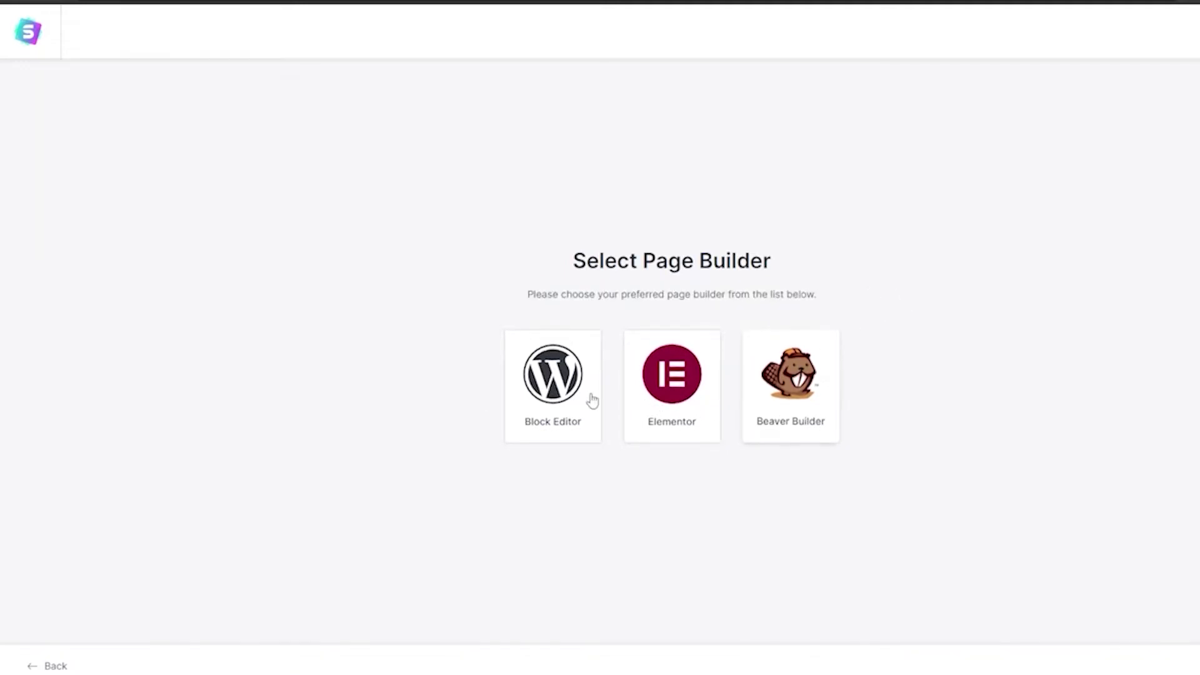
click(674, 375)
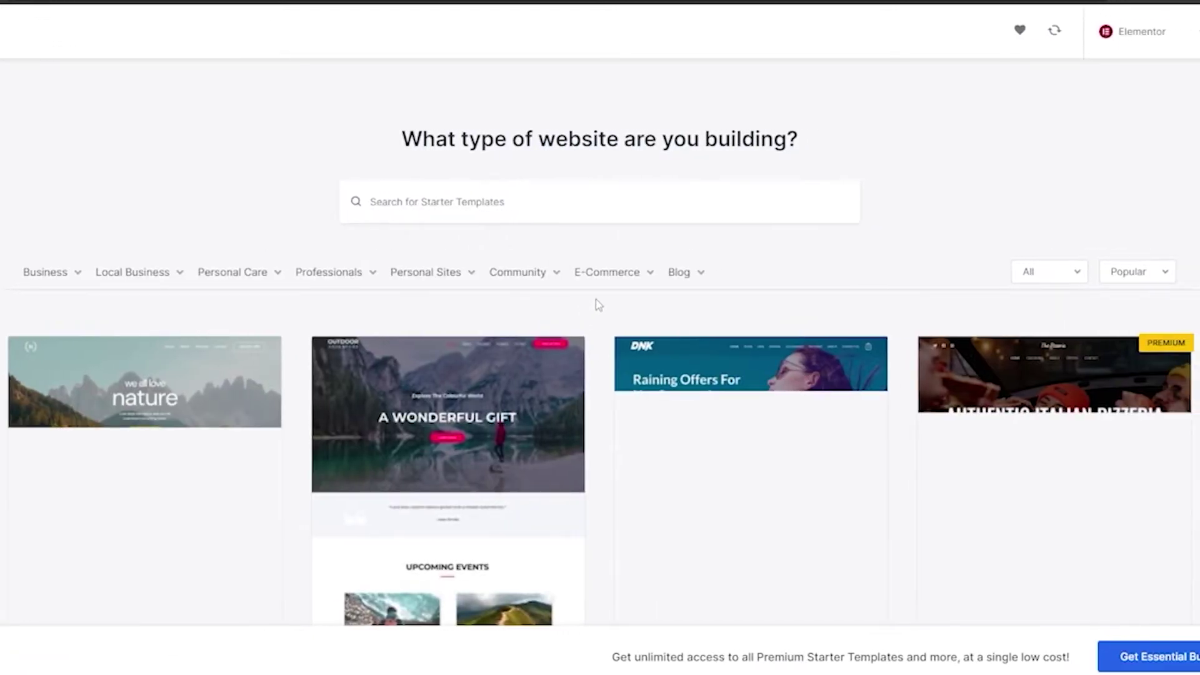
scroll(598, 304, down, 4)
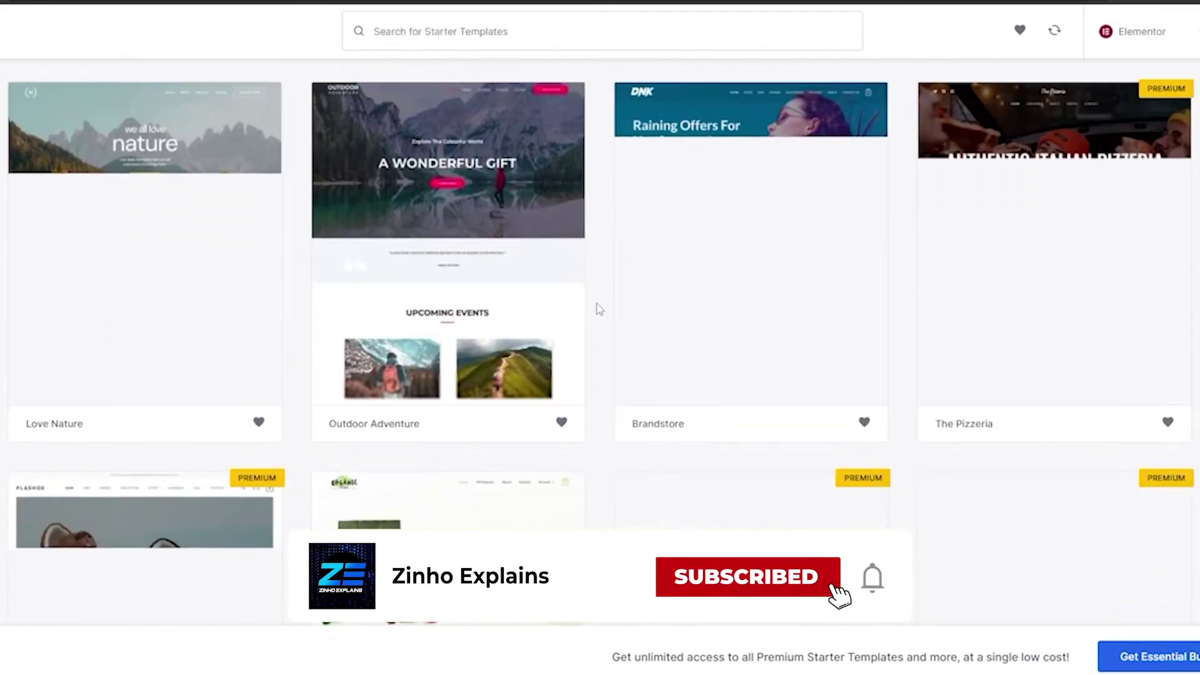
scroll(598, 309, down, 1)
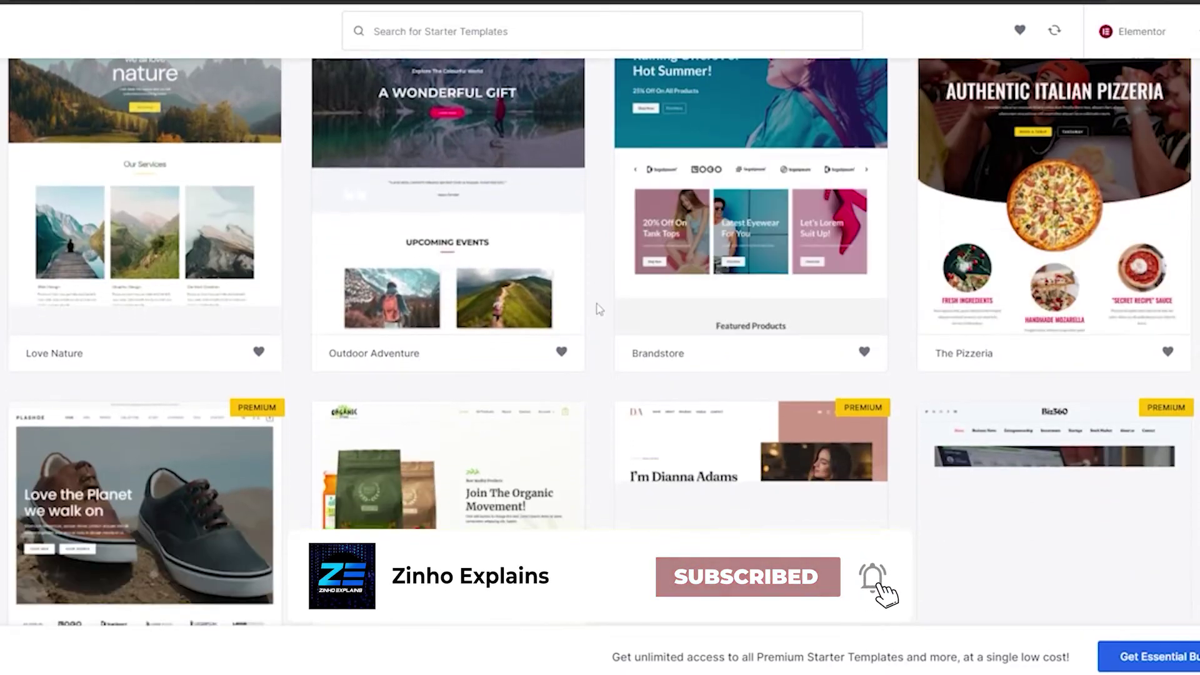
scroll(598, 309, down, 15)
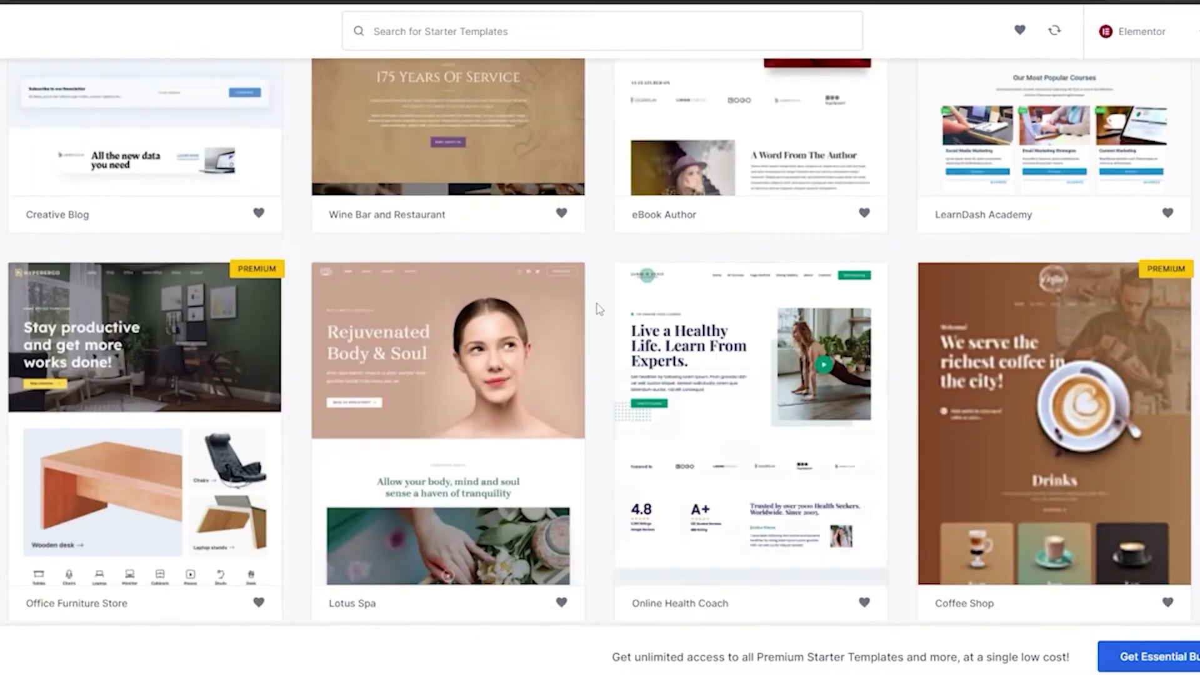
scroll(599, 309, down, 5)
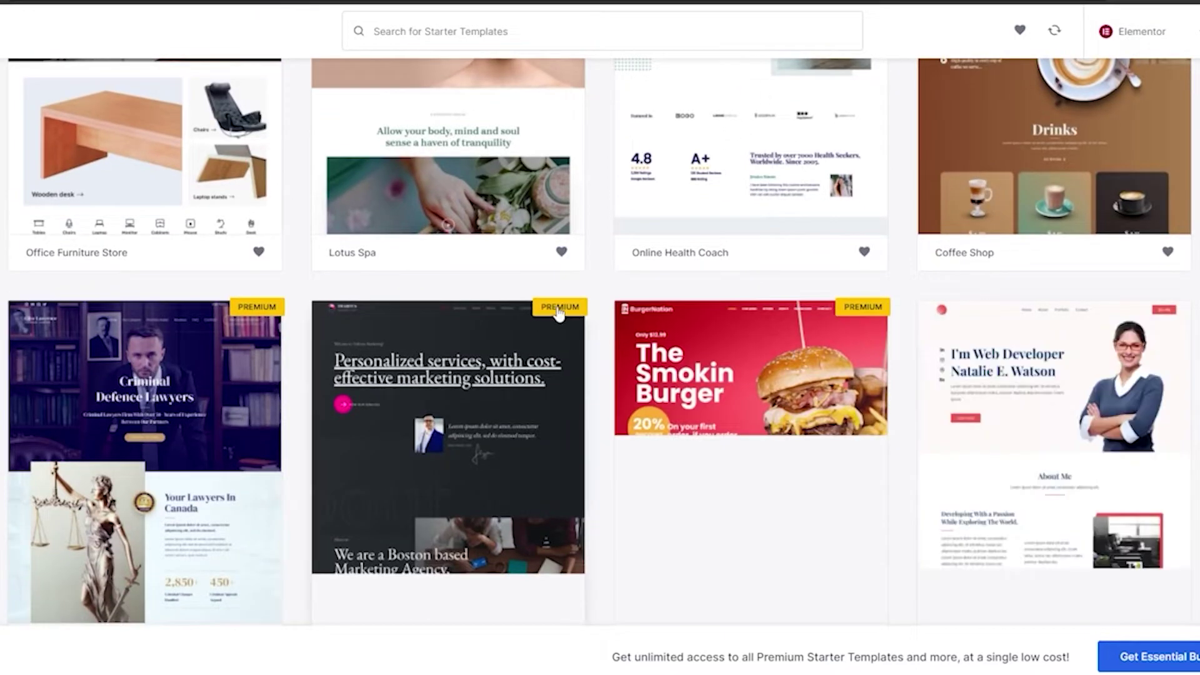
scroll(597, 306, down, 8)
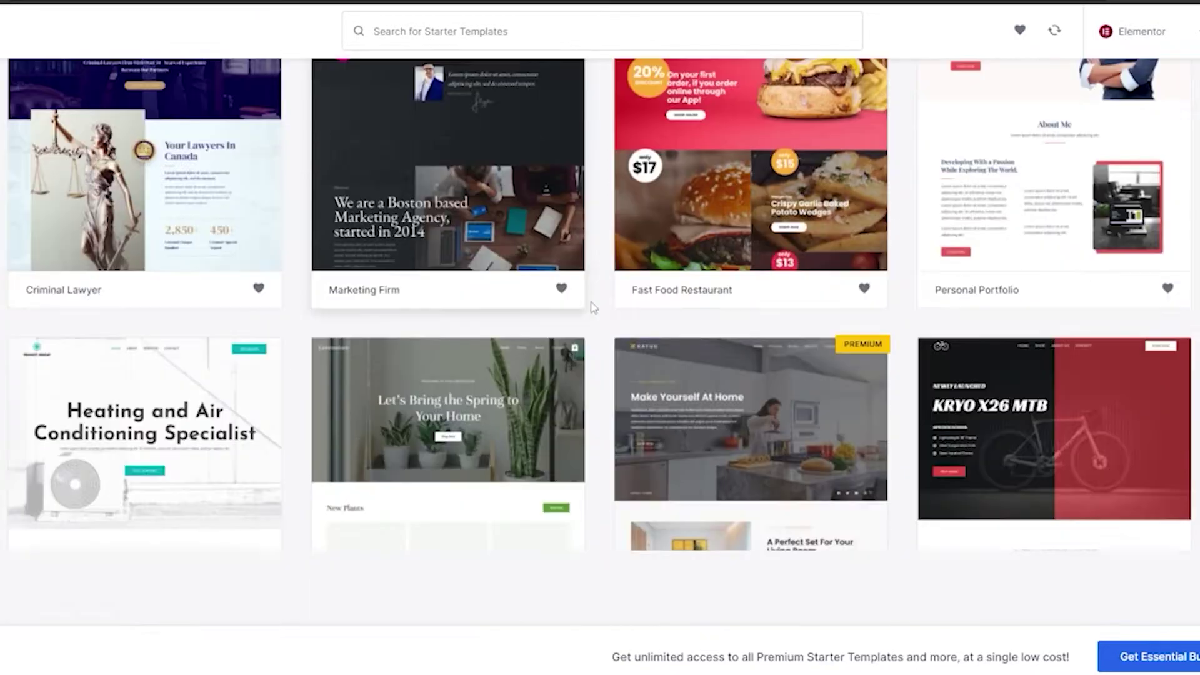
scroll(599, 306, down, 8)
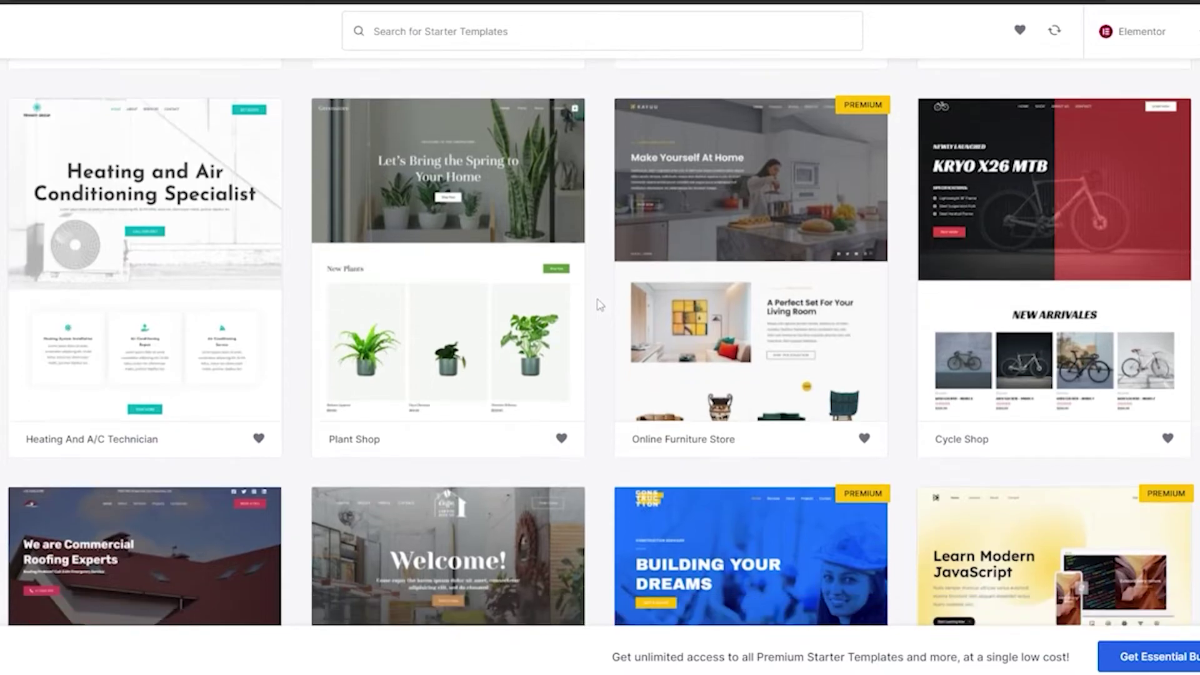
scroll(599, 304, down, 6)
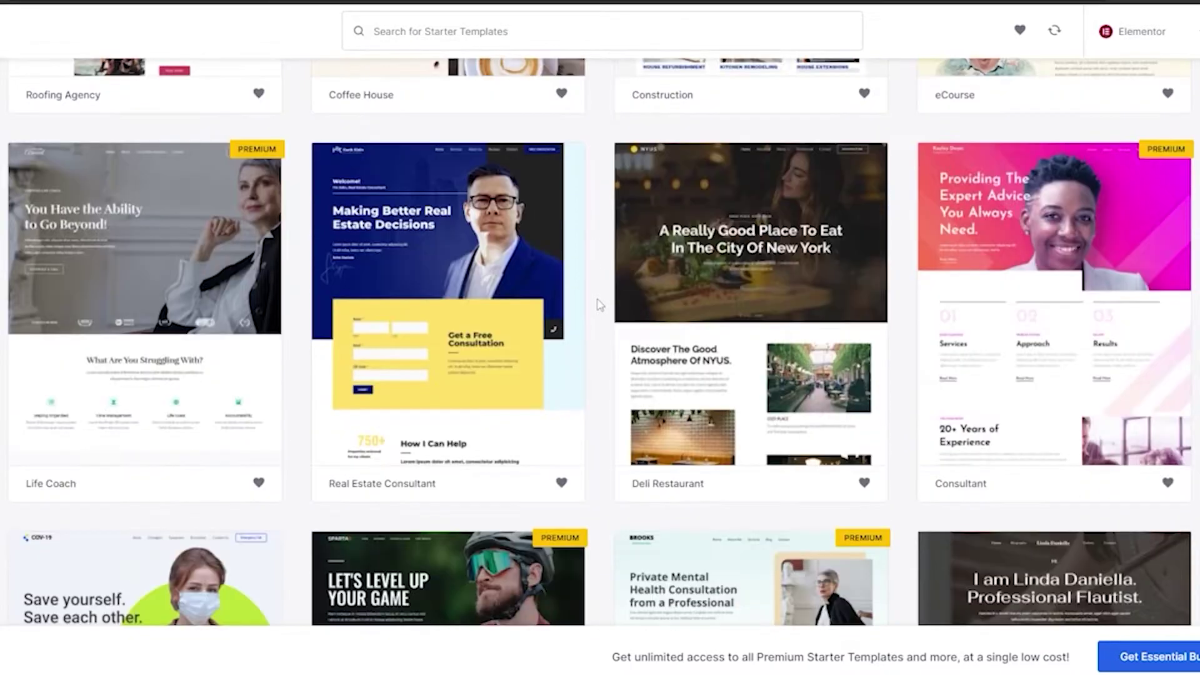
scroll(597, 303, down, 2)
scroll(597, 303, down, 1)
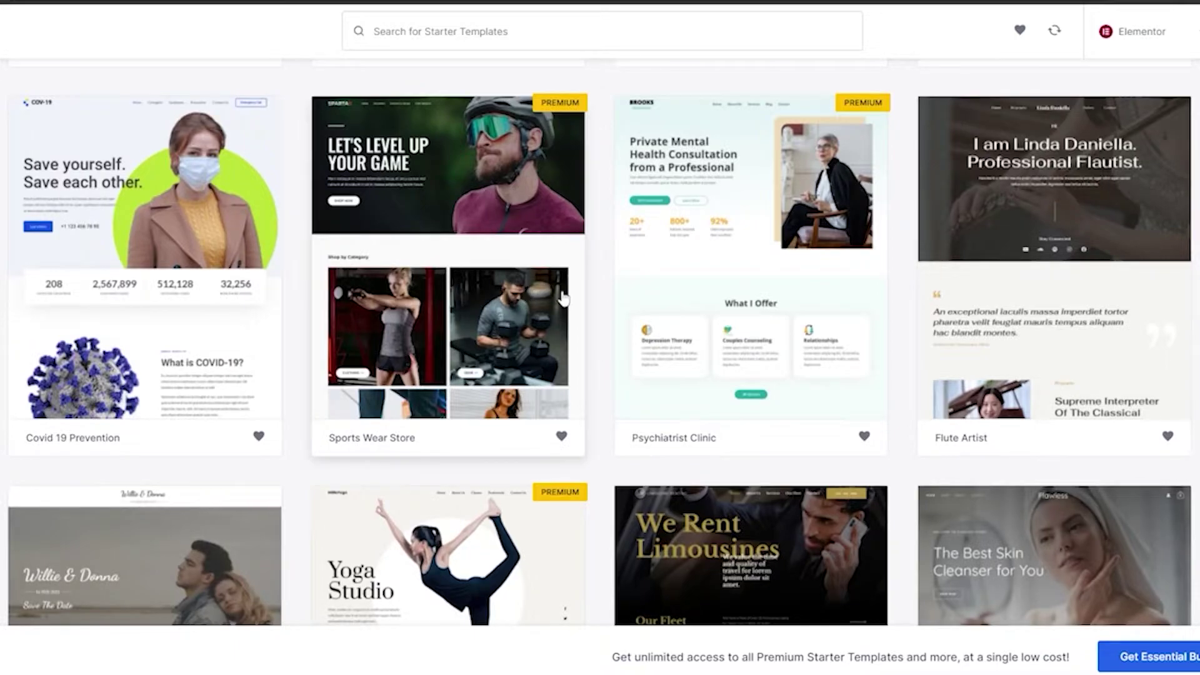
scroll(562, 299, up, 15)
click(425, 196)
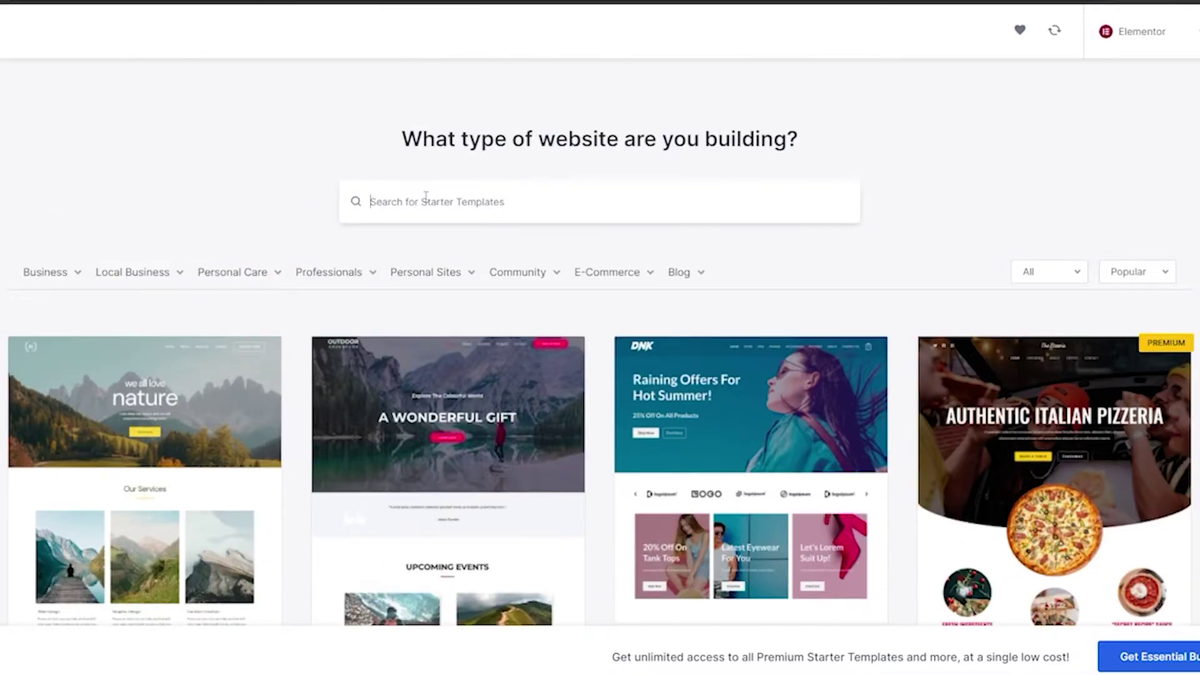
Step: Search the template gallery for 'yoga' and filter to the Yoga category
text(yoga)
scroll(426, 195, down, 3)
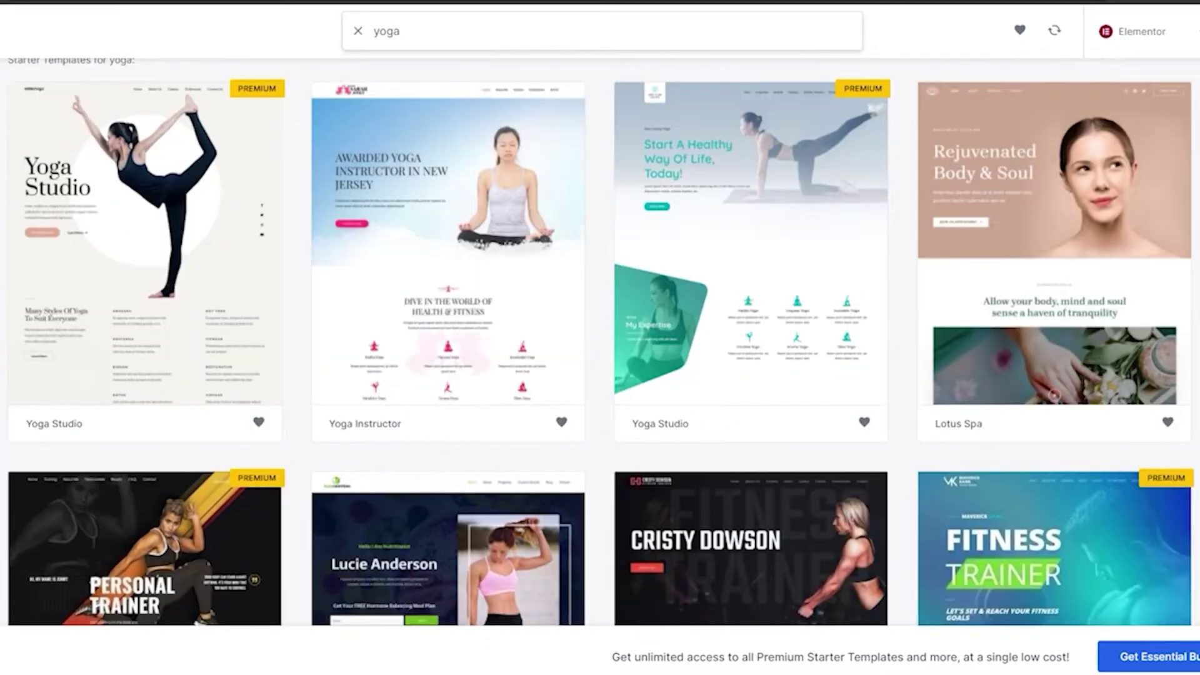
scroll(123, 131, up, 2)
mouse_move(210, 212)
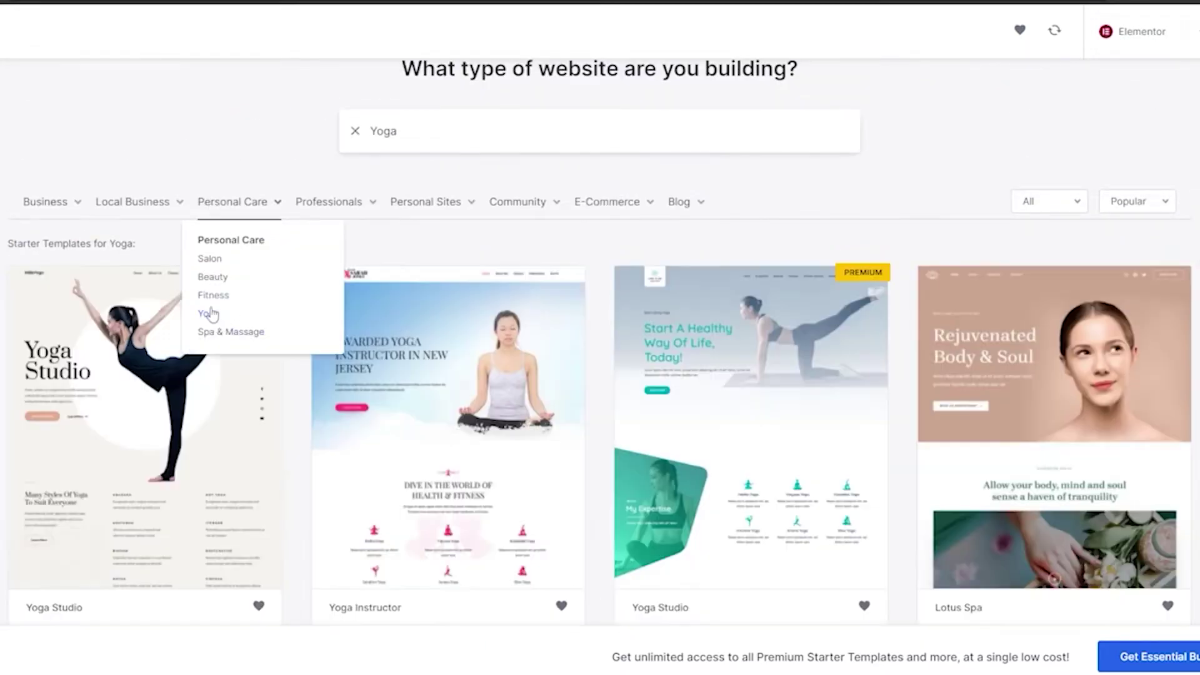
click(209, 314)
Step: Browse the Yoga results and select the Personal Fitness Trainer template
scroll(209, 314, down, 5)
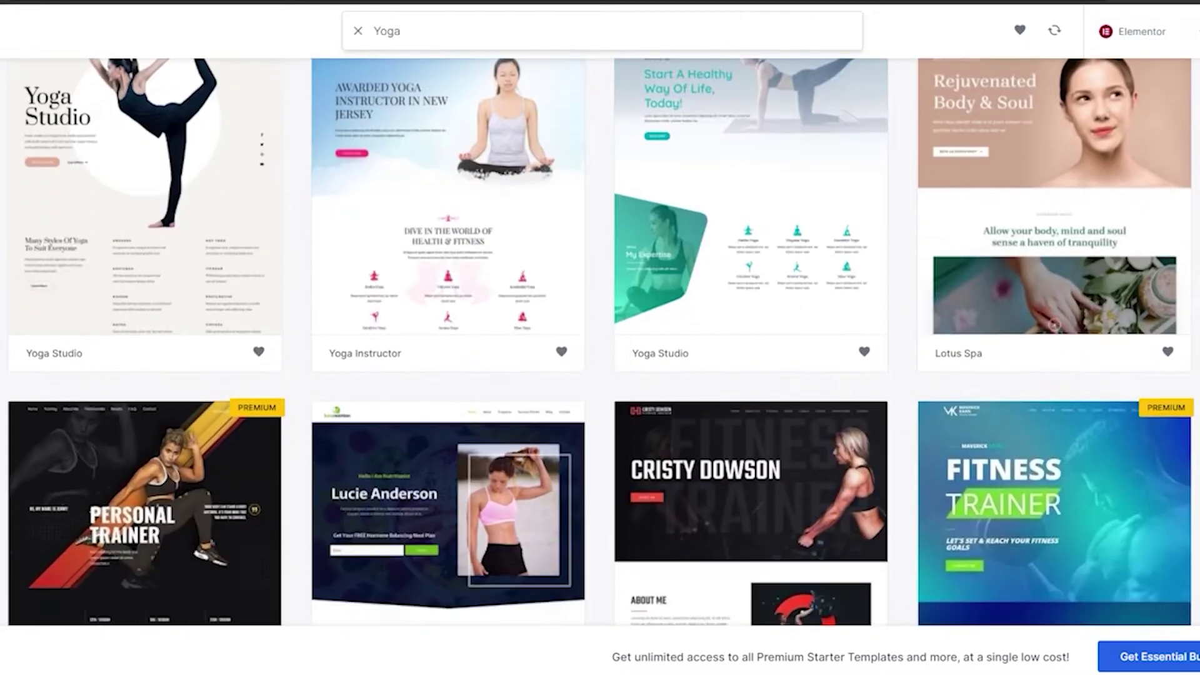
scroll(600, 343, down, 1)
scroll(600, 343, down, 8)
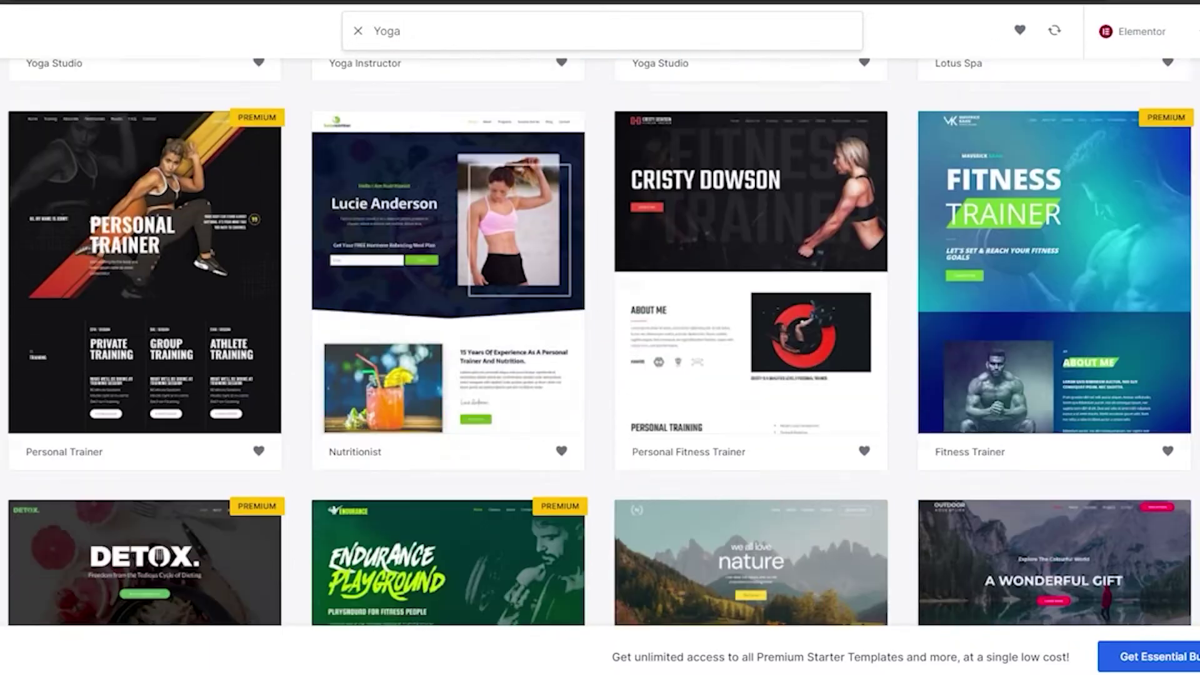
scroll(600, 342, up, 12)
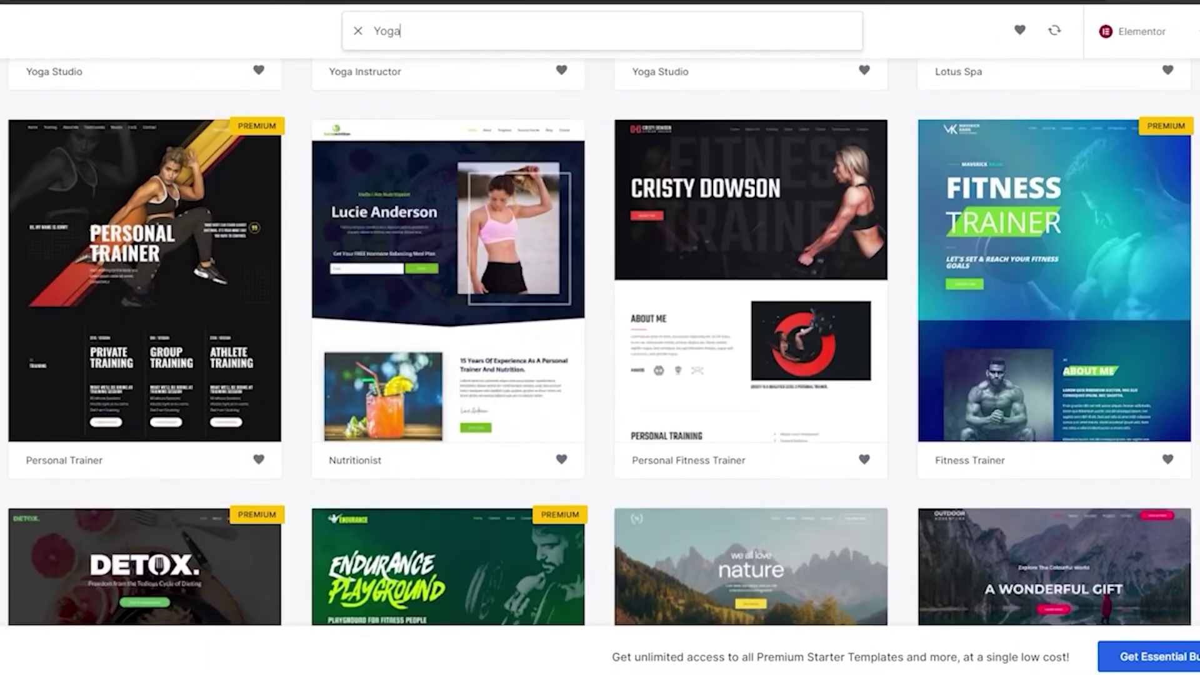
scroll(600, 343, down, 5)
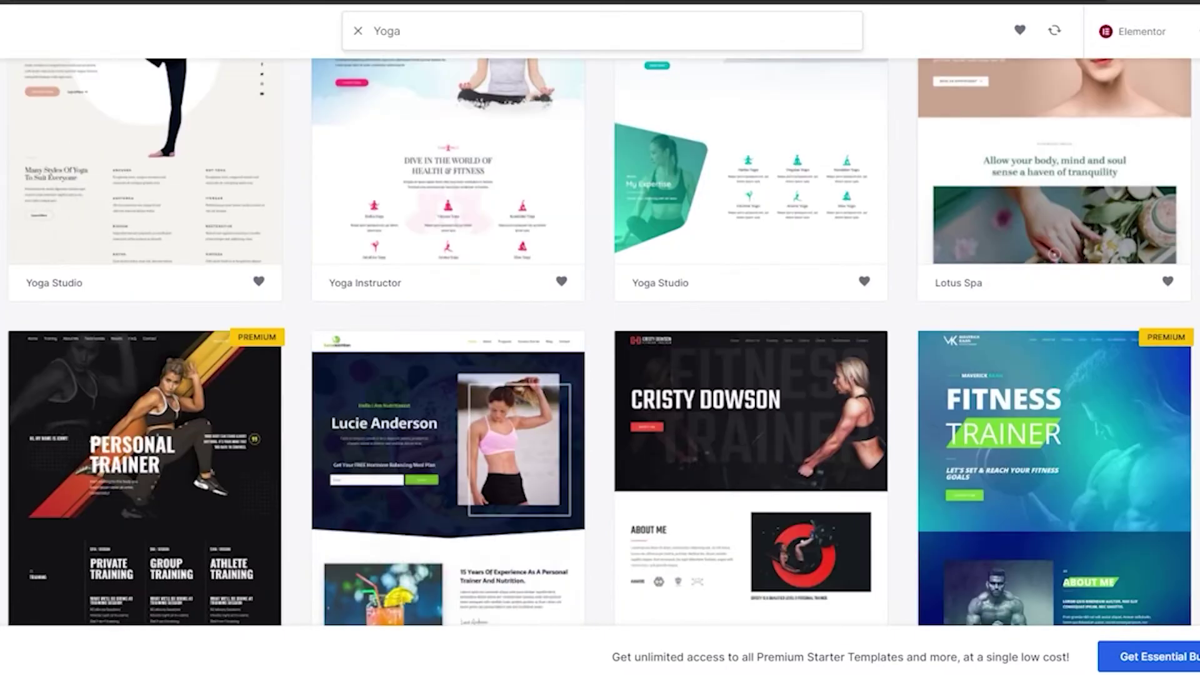
scroll(600, 343, up, 5)
scroll(600, 342, down, 3)
scroll(778, 369, down, 4)
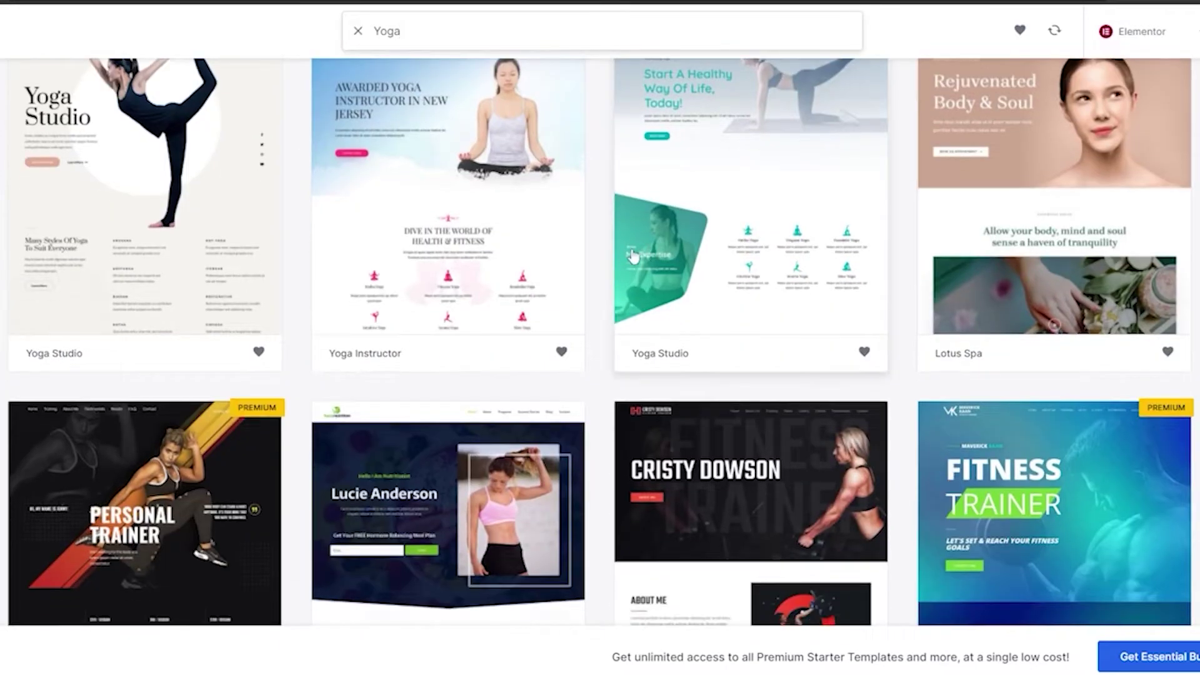
scroll(778, 369, up, 5)
scroll(779, 369, down, 4)
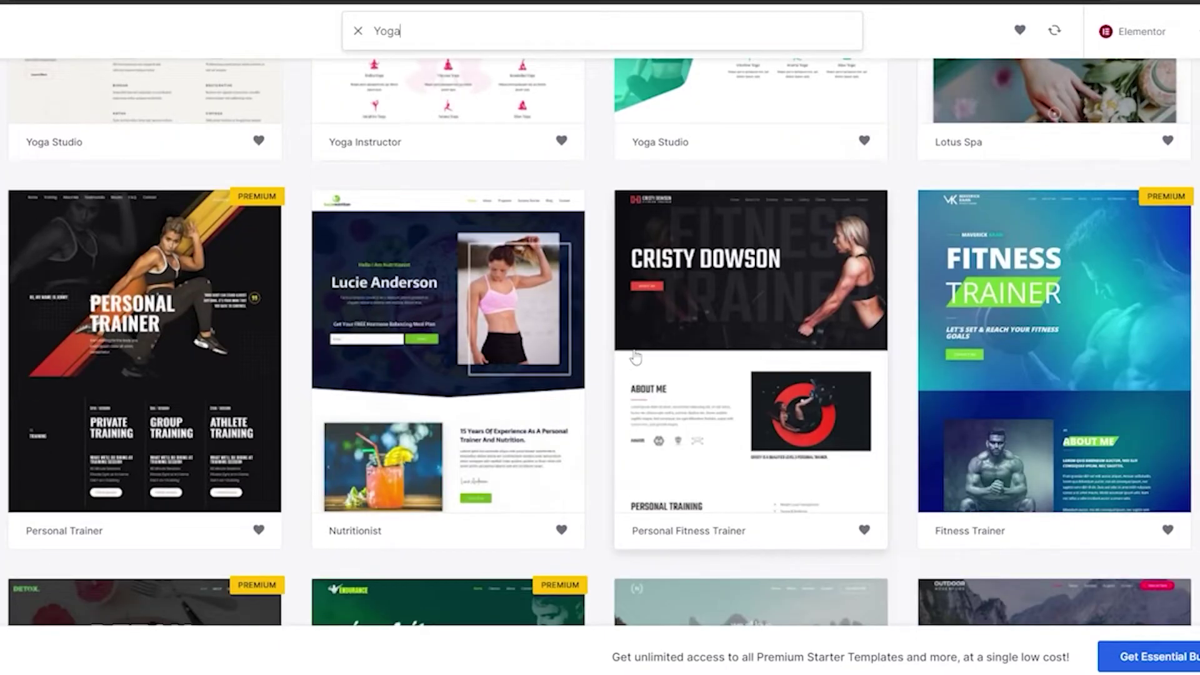
click(723, 349)
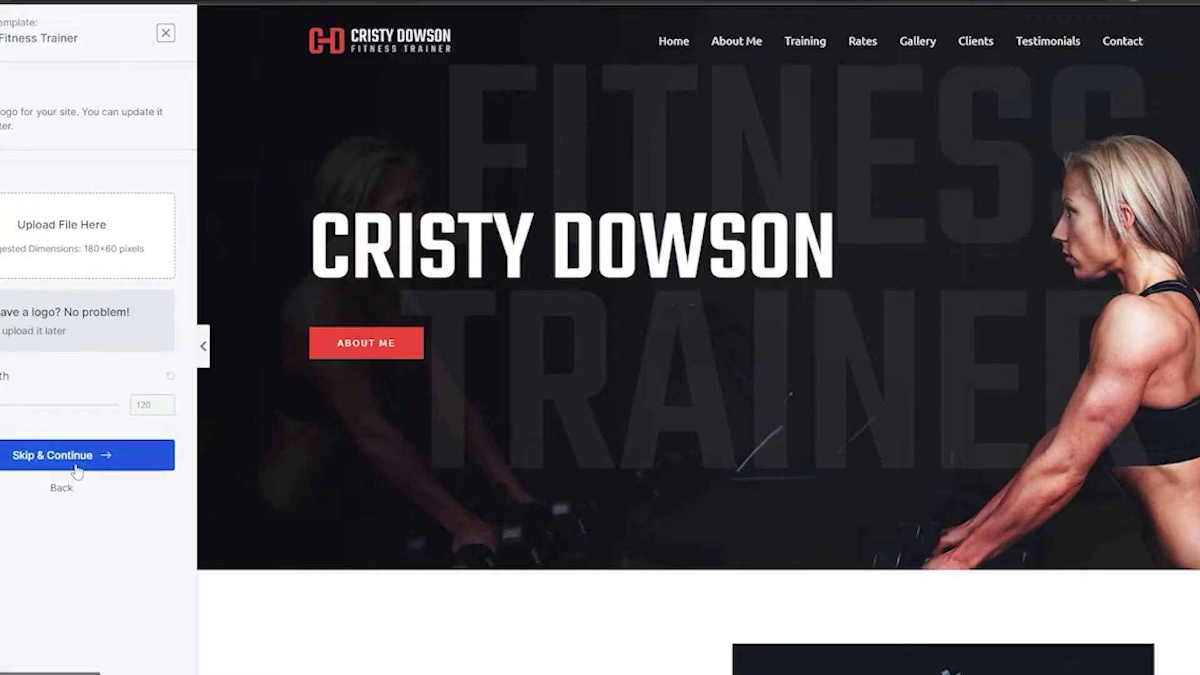
Step: Upload the red skull image as the site logo, set its width to 70, and continue
click(115, 255)
click(597, 319)
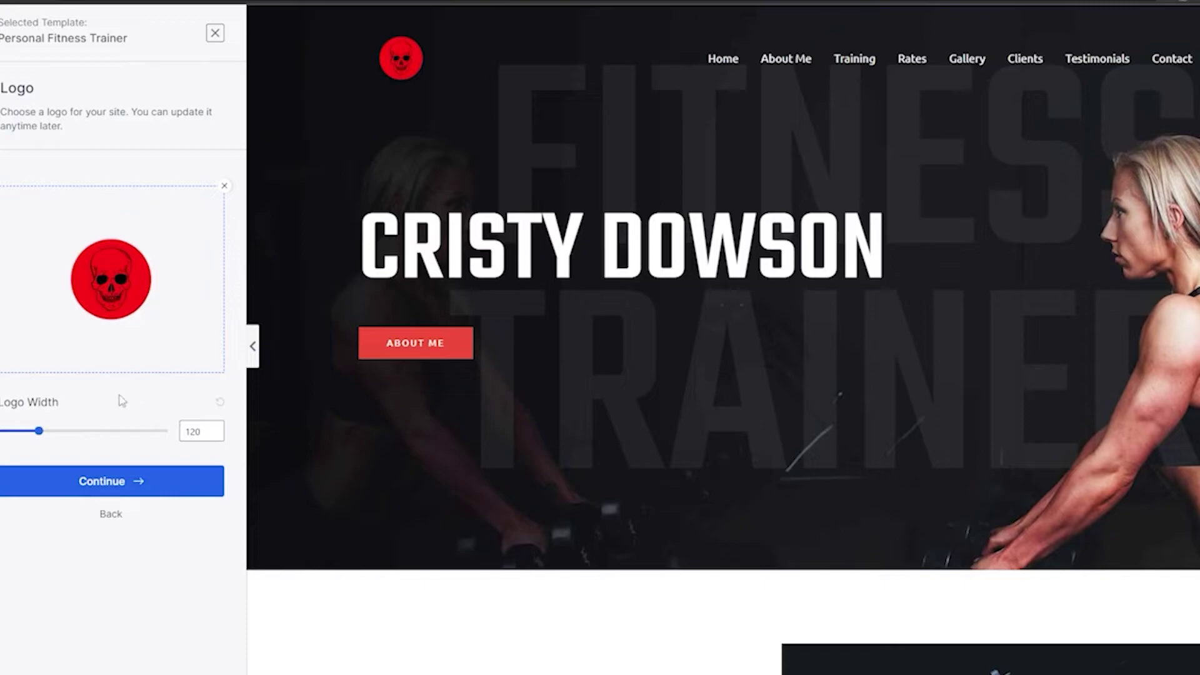
mouse_move(40, 441)
mouse_down()
mouse_move(67, 437)
mouse_move(4, 454)
mouse_move(23, 451)
mouse_up()
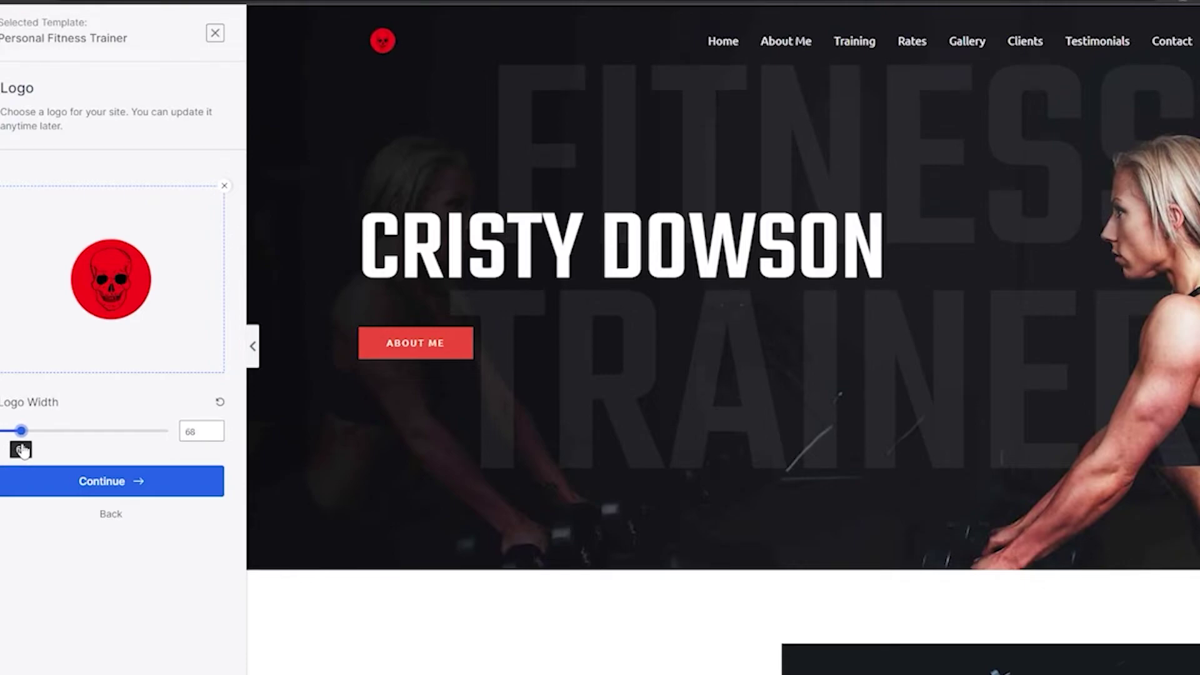
click(130, 493)
Step: Preview the pink, yellow, green and blue palettes, then restore the default red colours
click(177, 307)
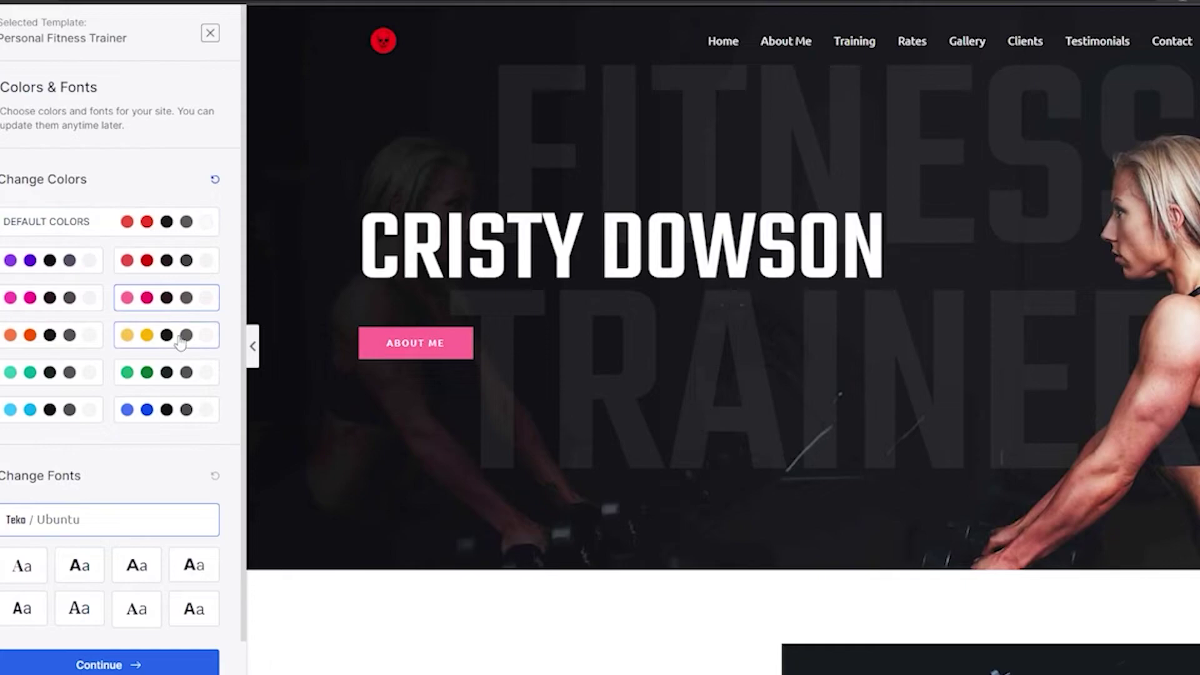
click(169, 335)
click(168, 372)
click(168, 410)
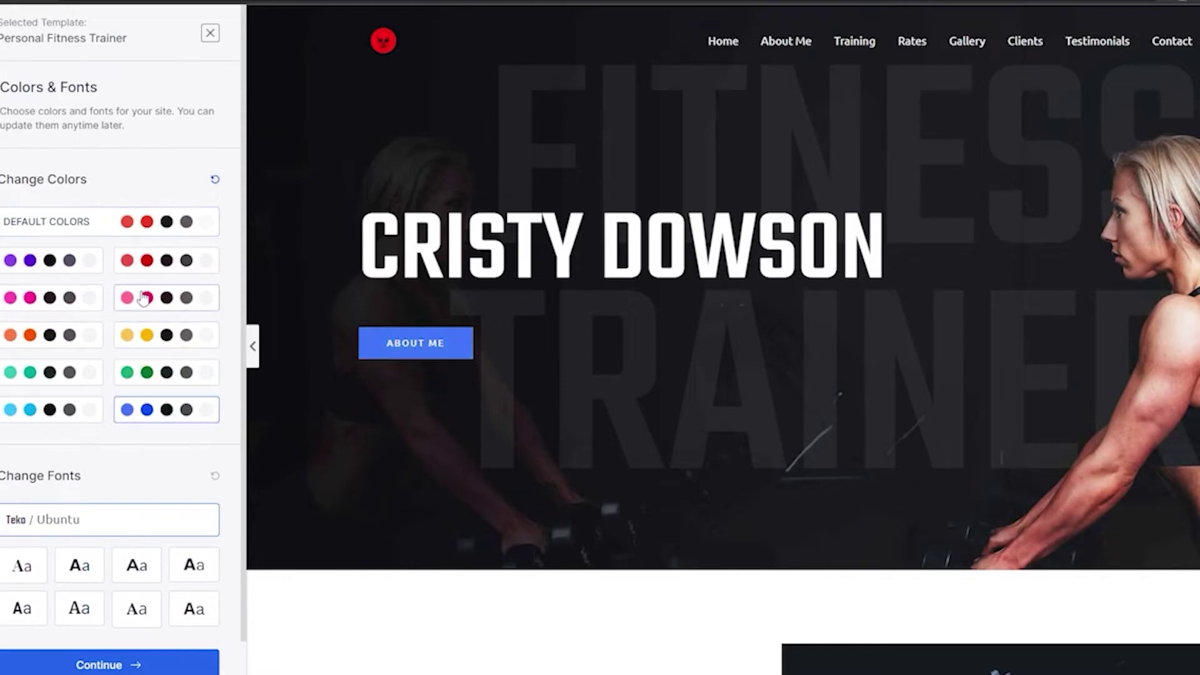
click(154, 264)
click(184, 229)
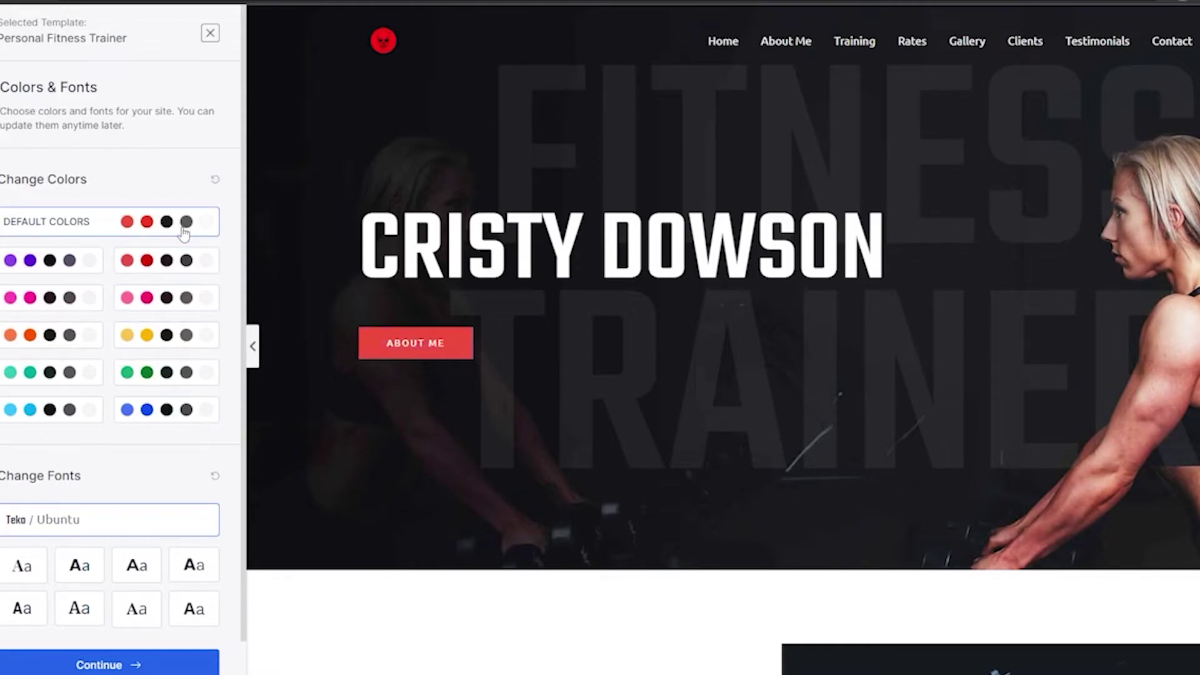
Step: Preview the Montserrat / Lato, Rubik, Open Sans, Merriweather and condensed font pairings
scroll(386, 451, down, 3)
scroll(211, 428, down, 1)
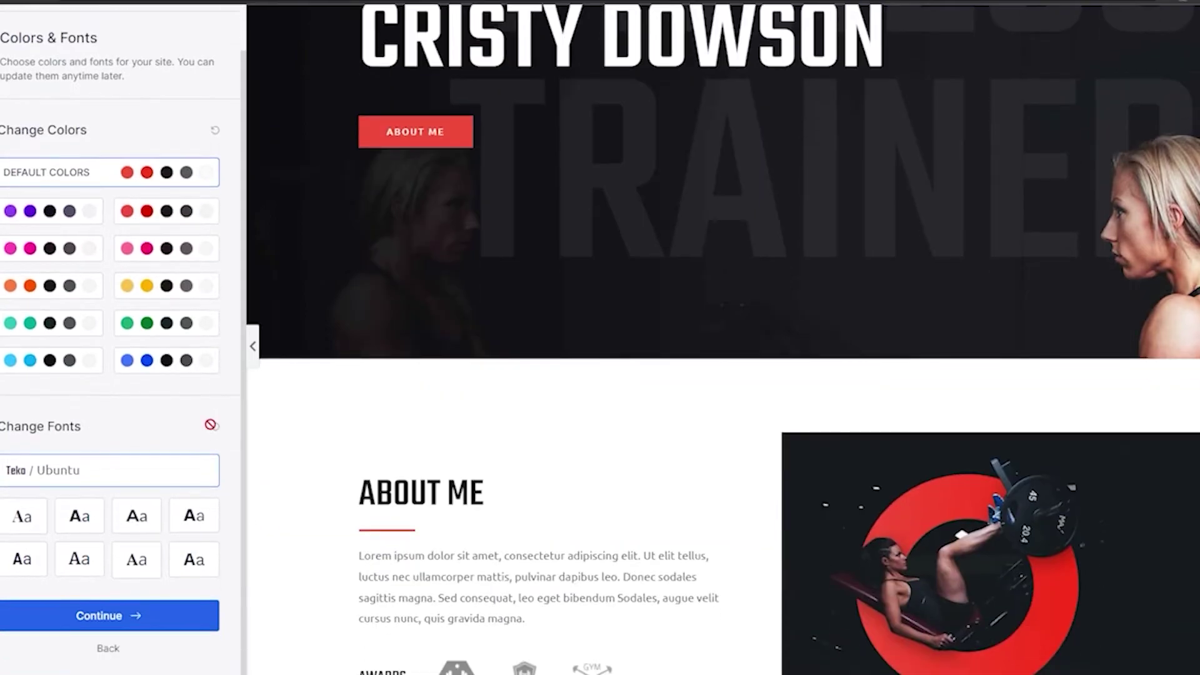
click(80, 525)
click(137, 518)
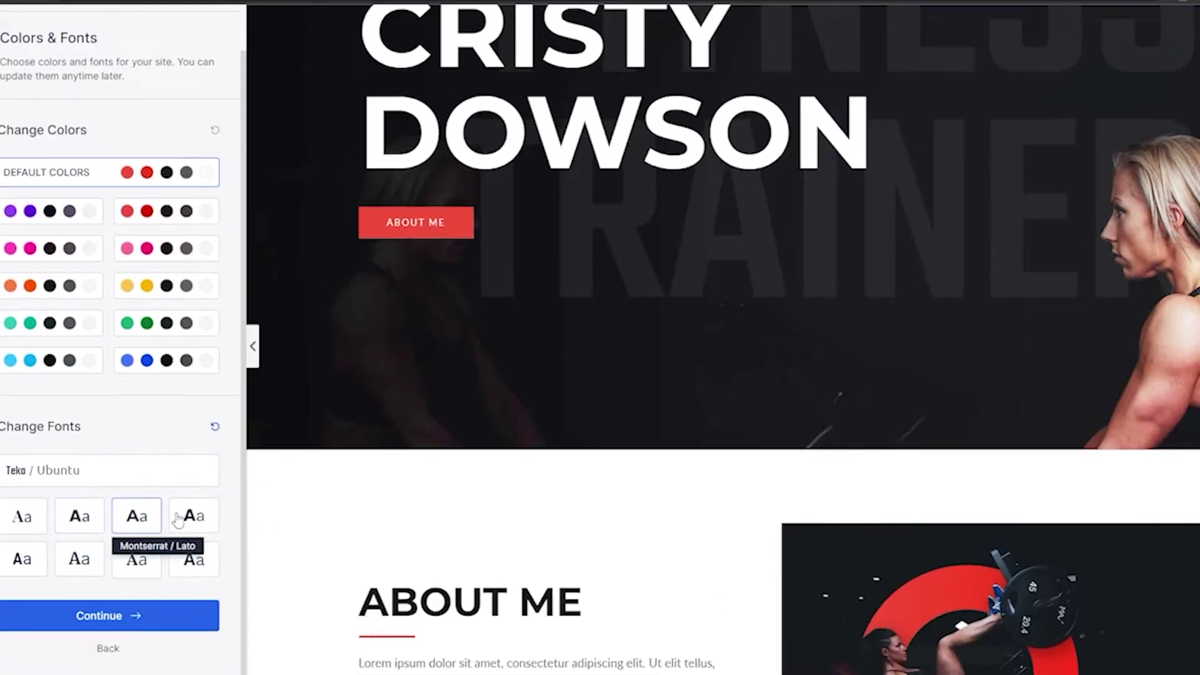
scroll(189, 531, up, 1)
click(194, 565)
click(194, 608)
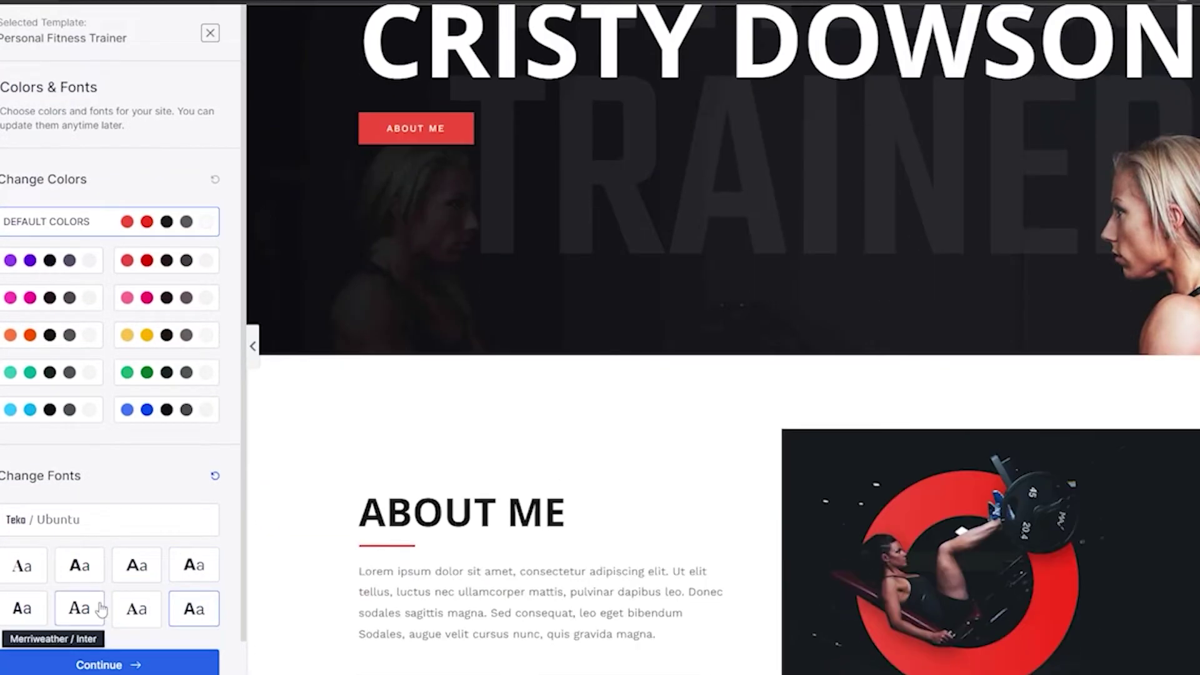
click(79, 608)
click(23, 604)
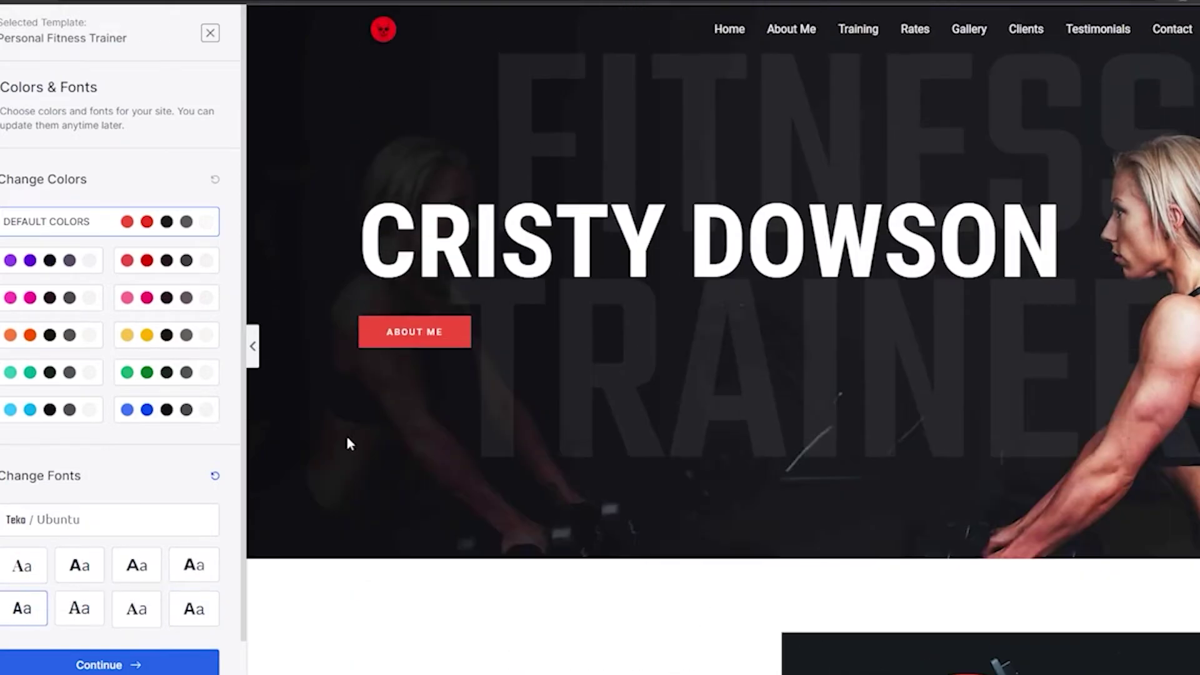
Step: Settle on the Montserrat / Lato fonts and continue to the final setup step
click(194, 565)
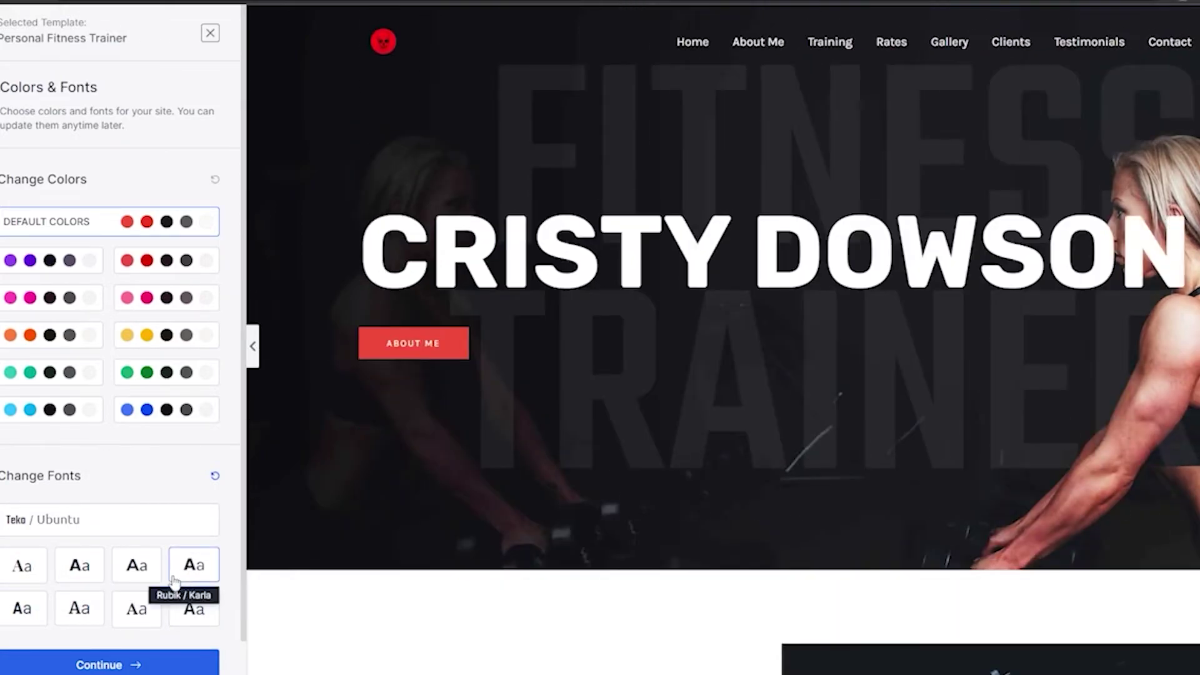
click(137, 565)
scroll(260, 615, down, 4)
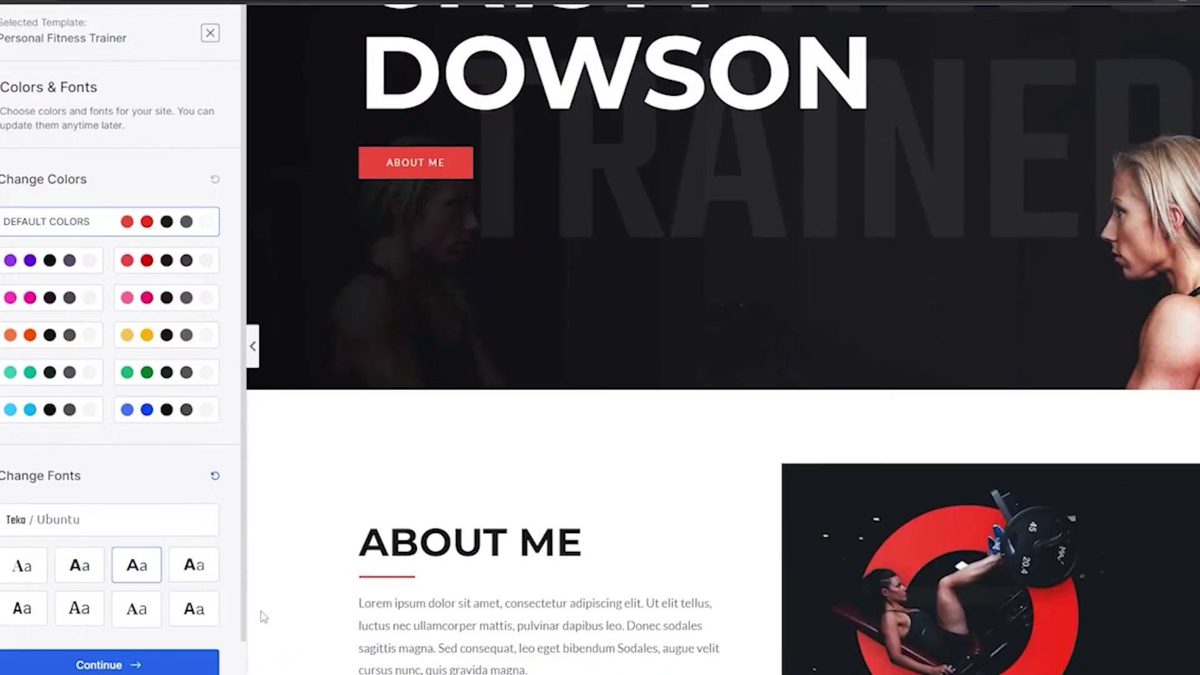
click(182, 664)
Step: Leave the name and email fields blank and submit the form to build the site
click(540, 258)
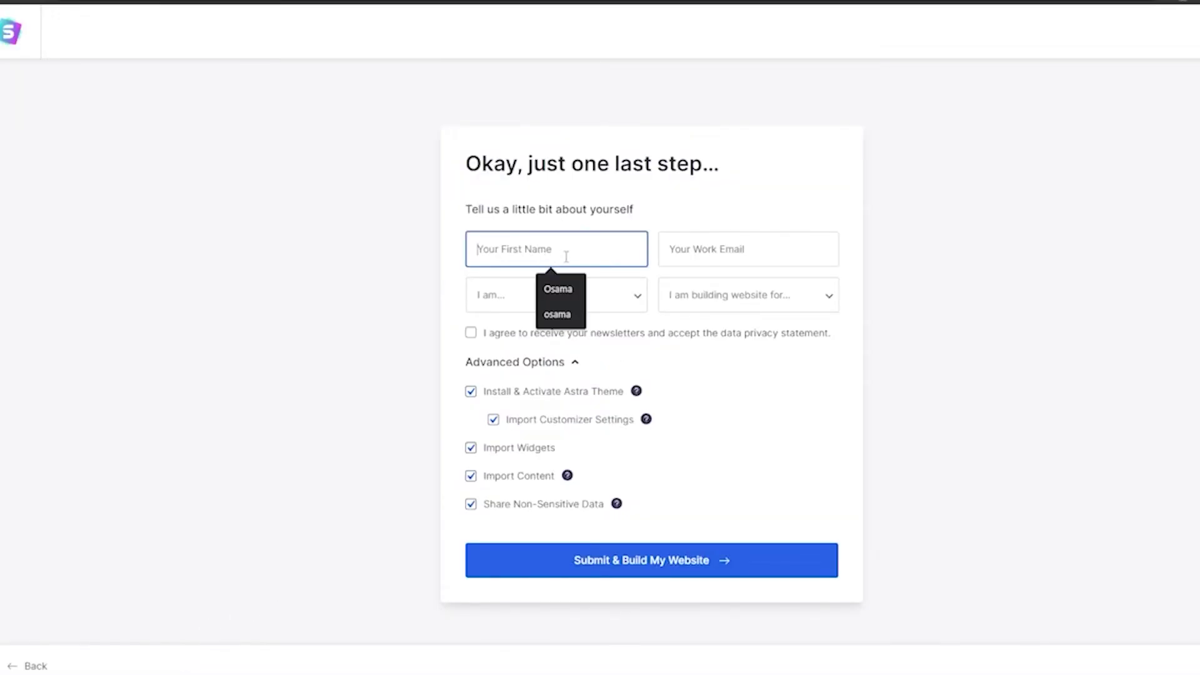
click(702, 215)
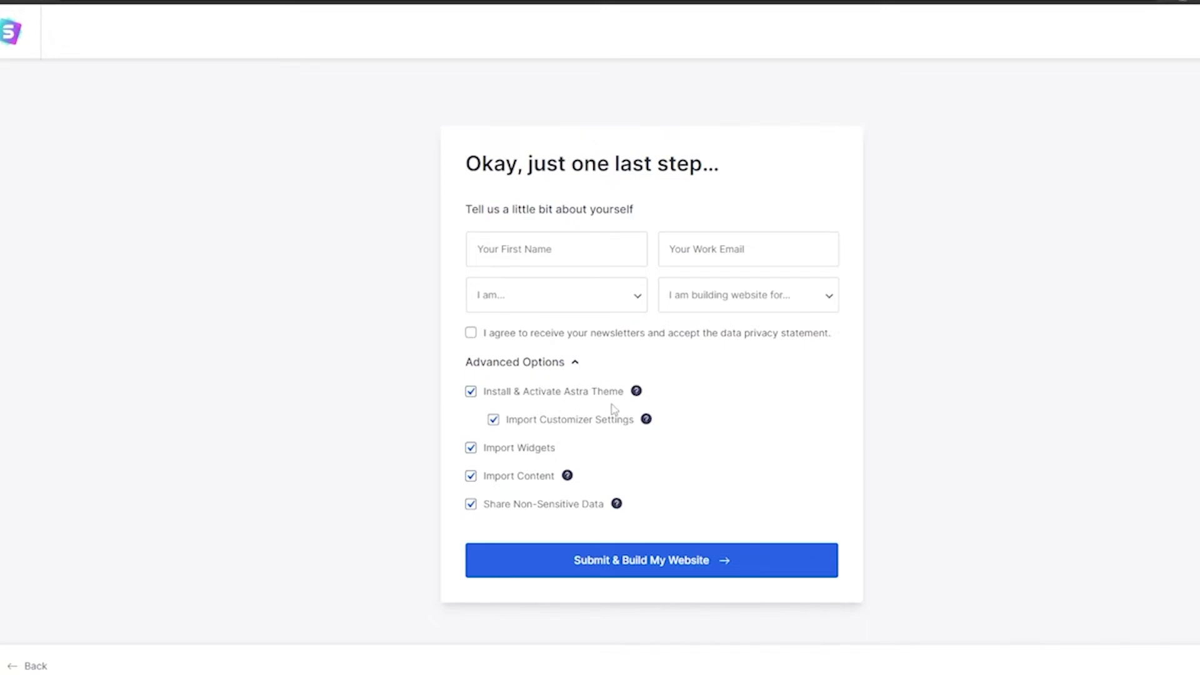
click(651, 550)
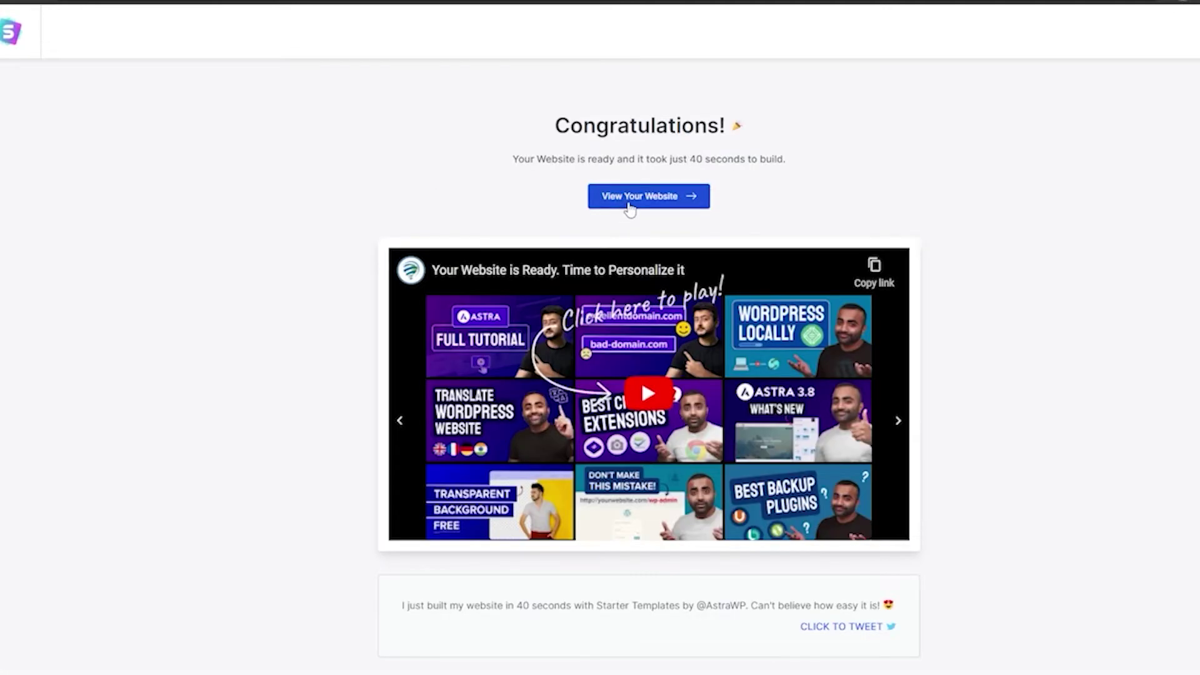
Step: View the newly built website and scroll through its fitness trainer homepage
click(630, 209)
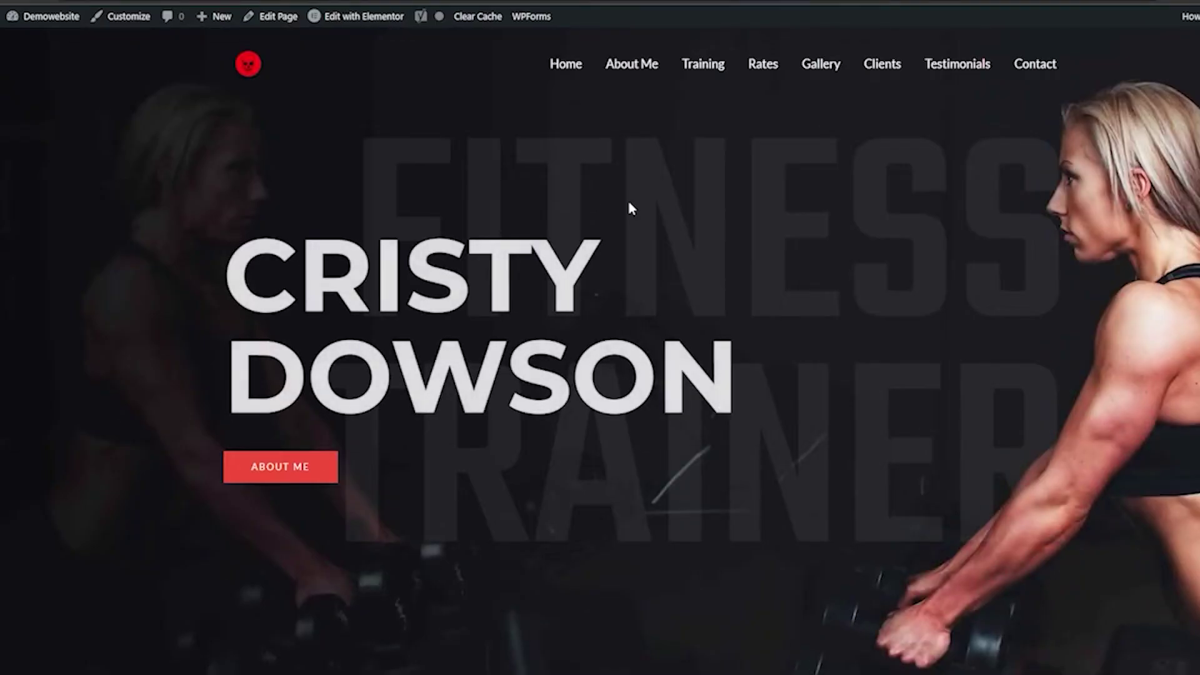
scroll(630, 209, down, 20)
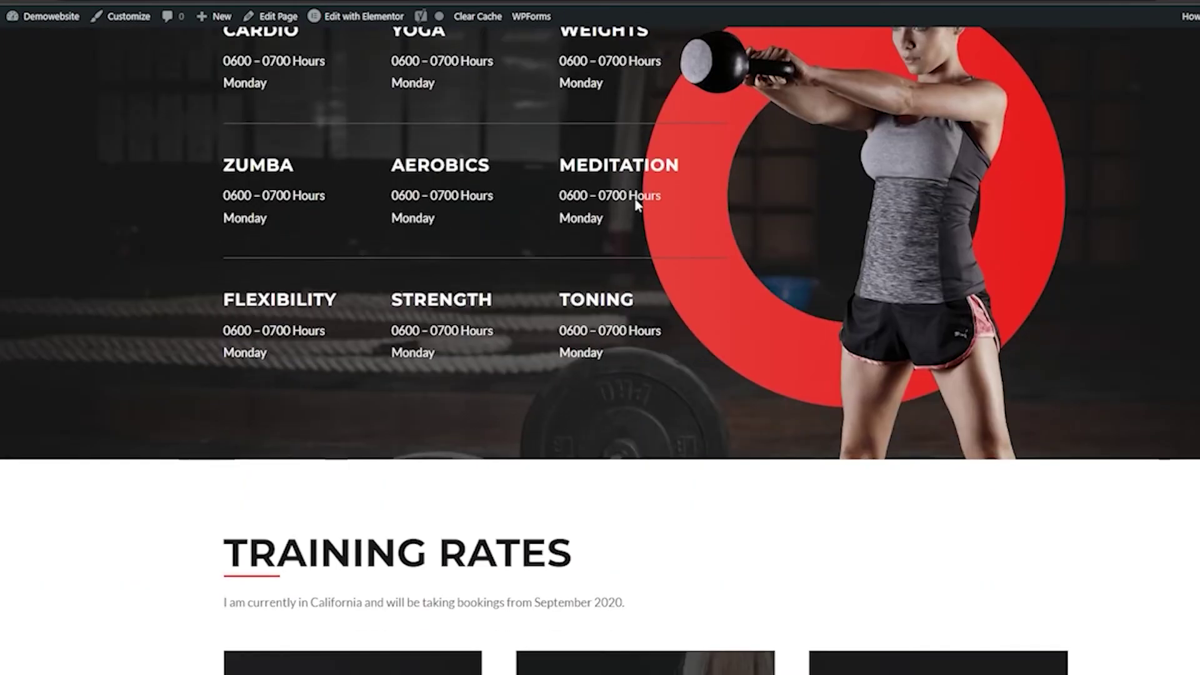
scroll(636, 205, up, 20)
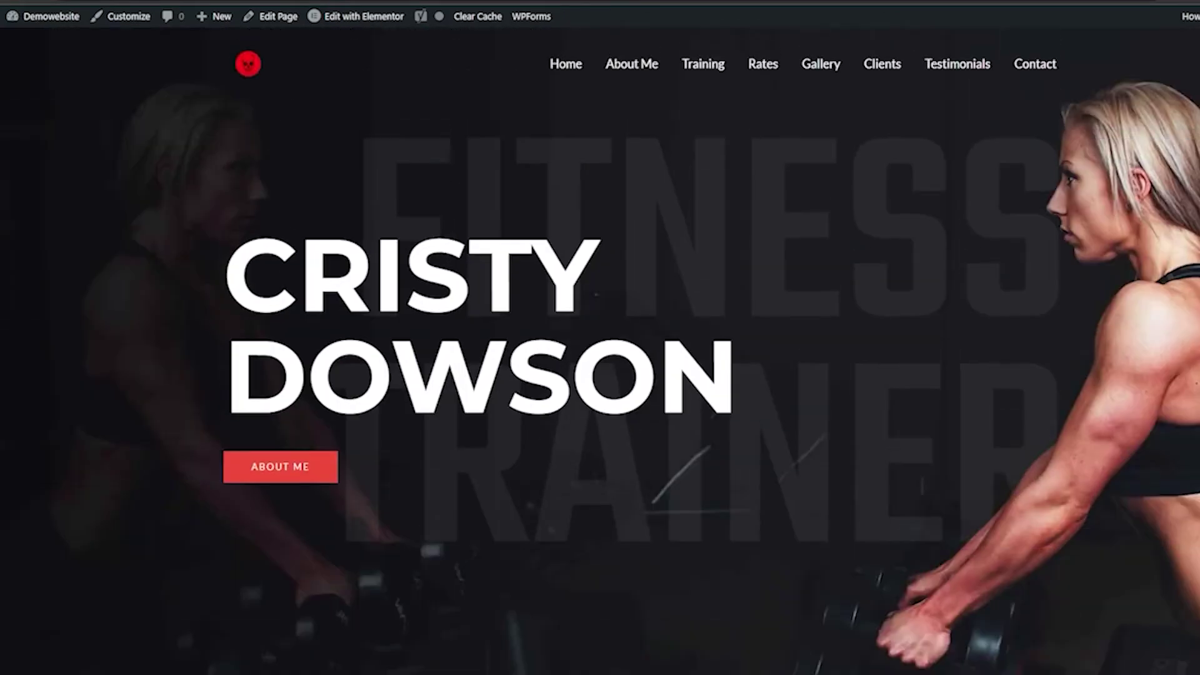
mouse_move(377, 22)
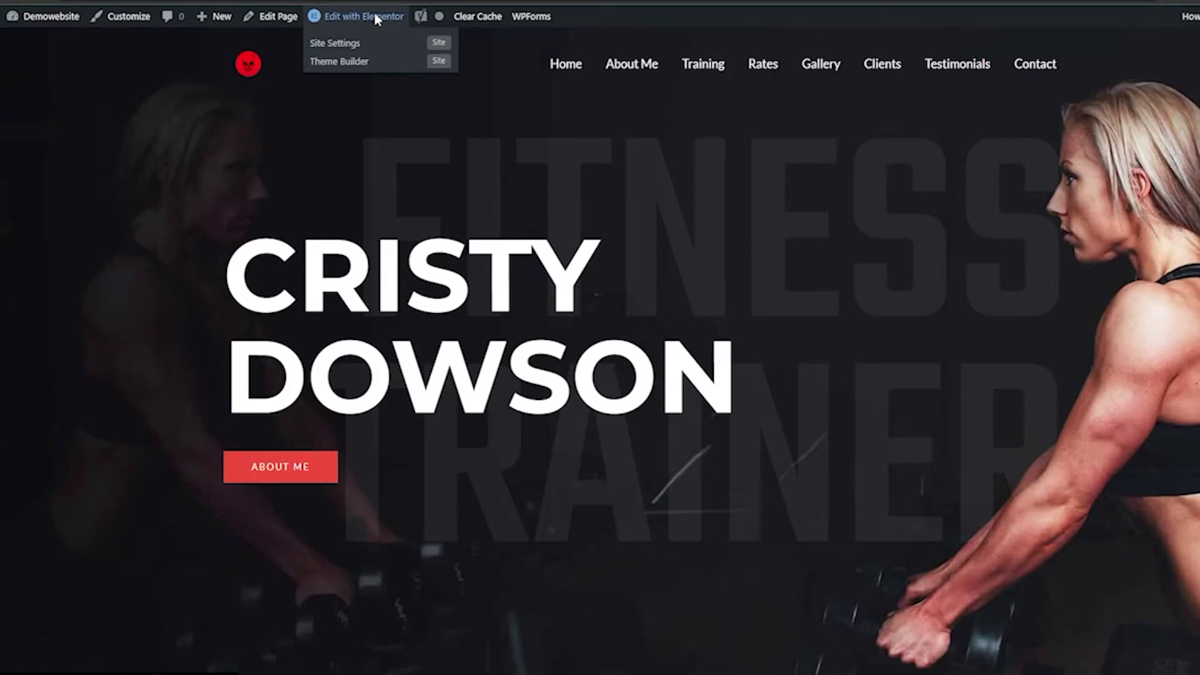
Step: Launch Edit with Elementor, dismiss the Yoast SEO notice, and review the homepage sections
click(375, 17)
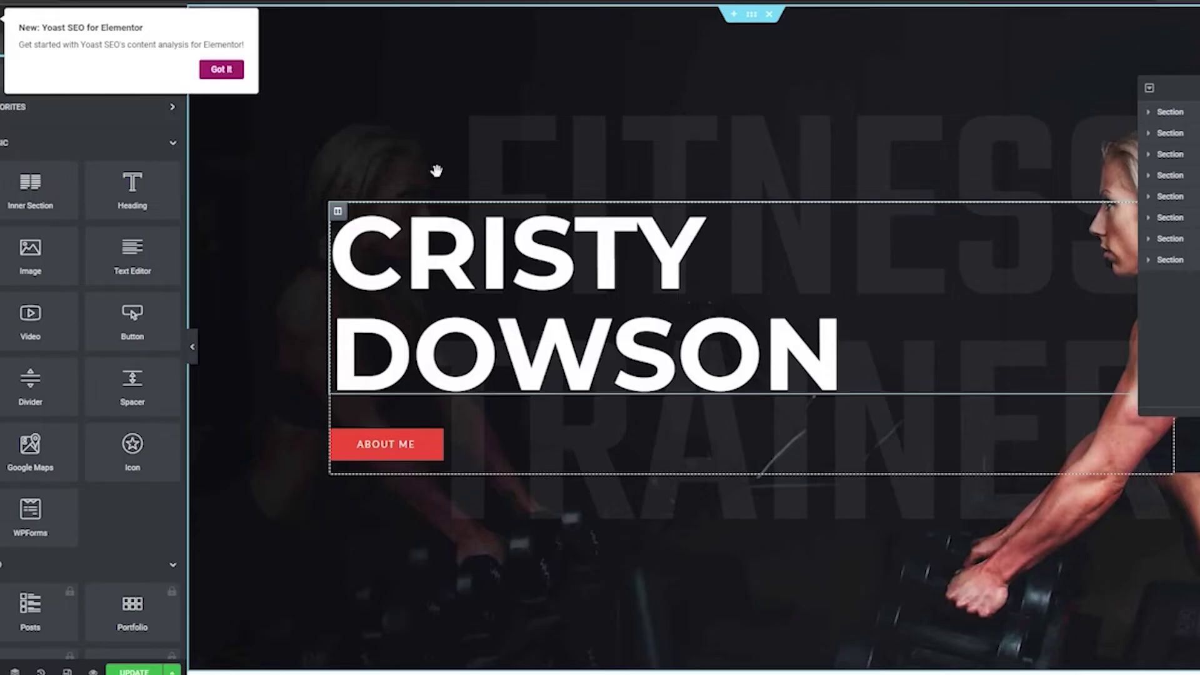
click(231, 69)
scroll(513, 288, down, 2)
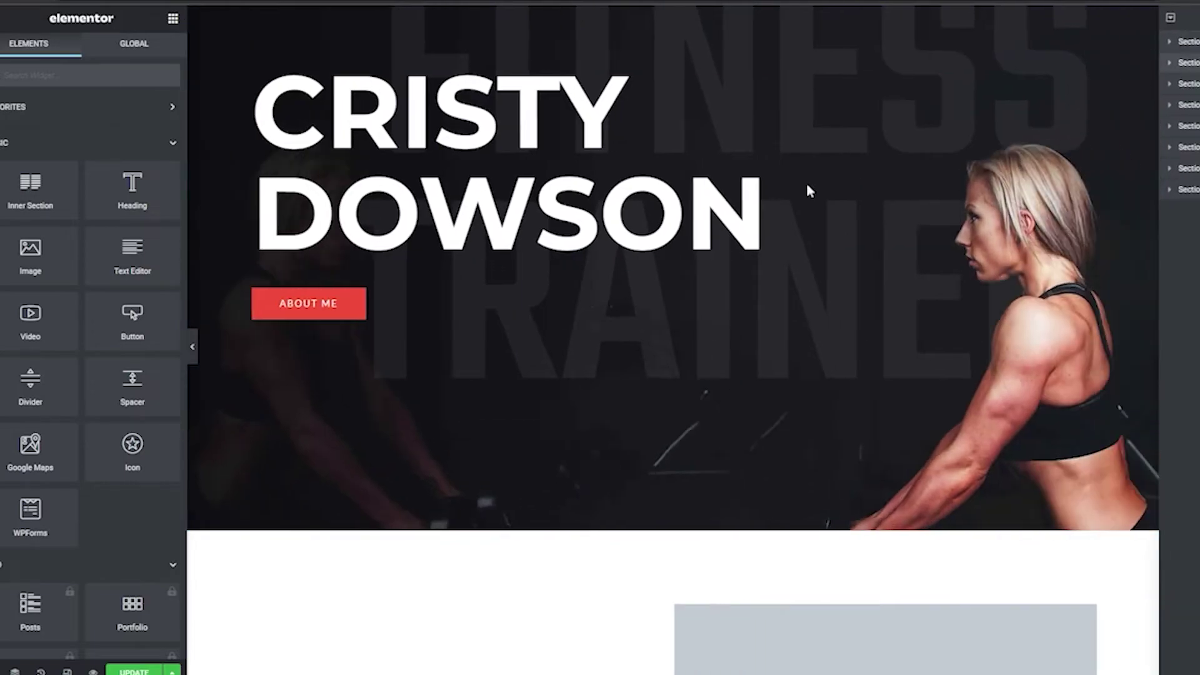
scroll(34, 500, down, 5)
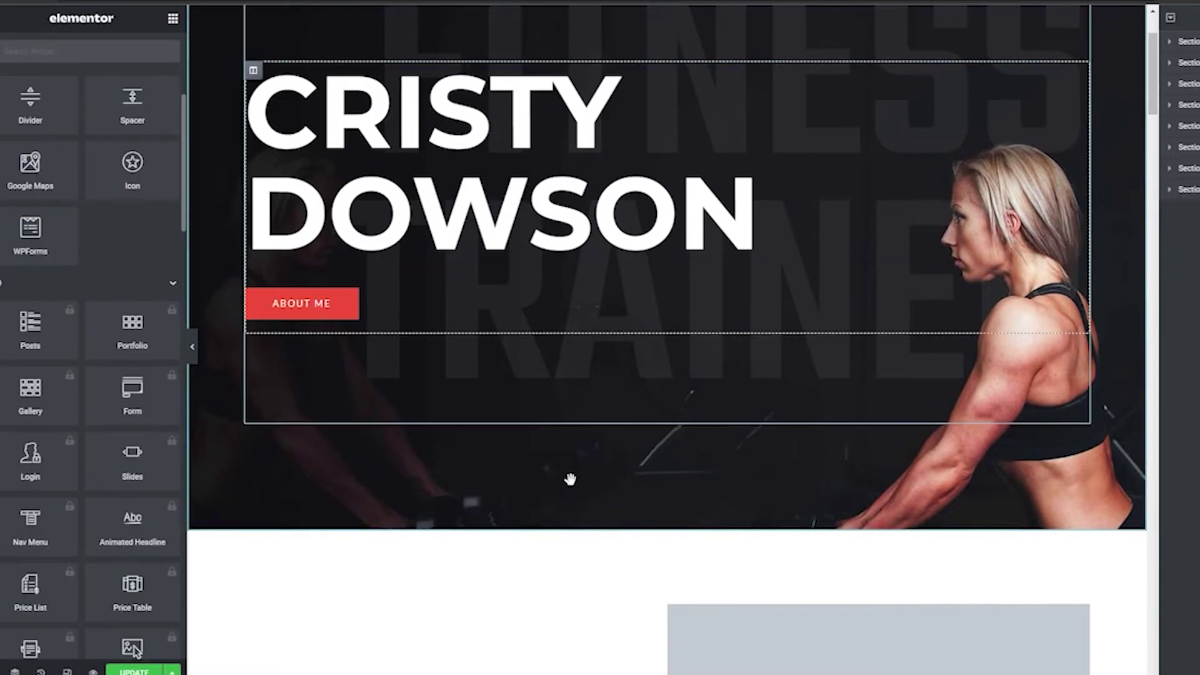
scroll(588, 478, down, 5)
scroll(594, 479, up, 5)
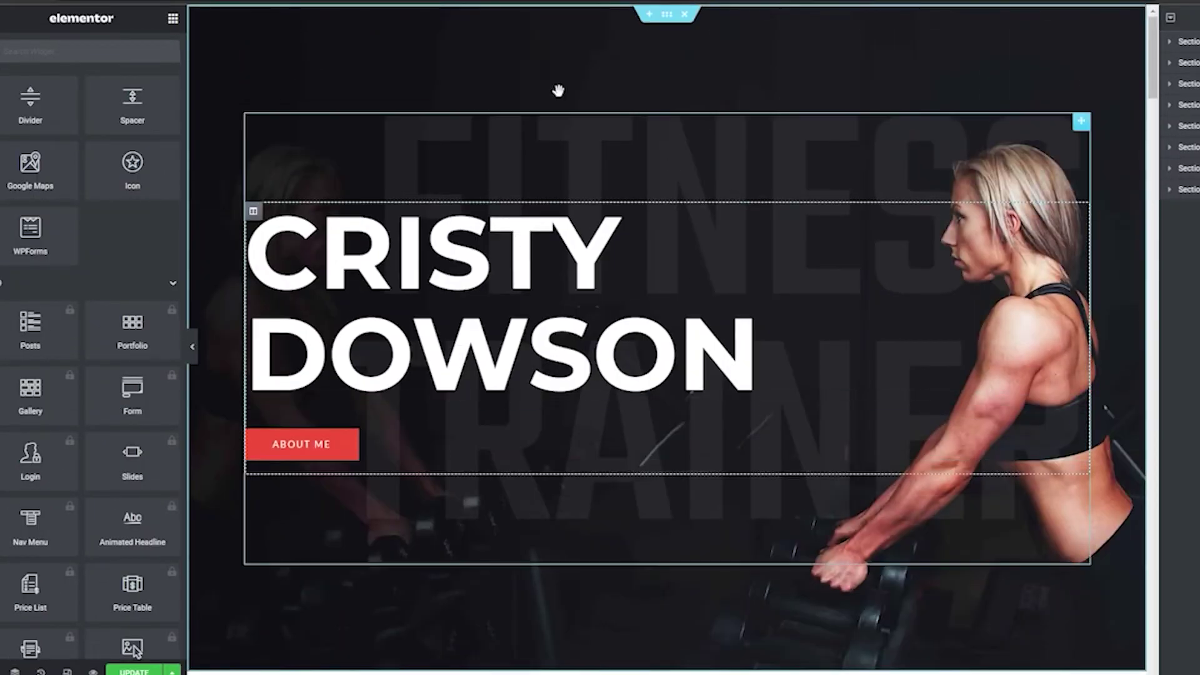
scroll(642, 346, down, 3)
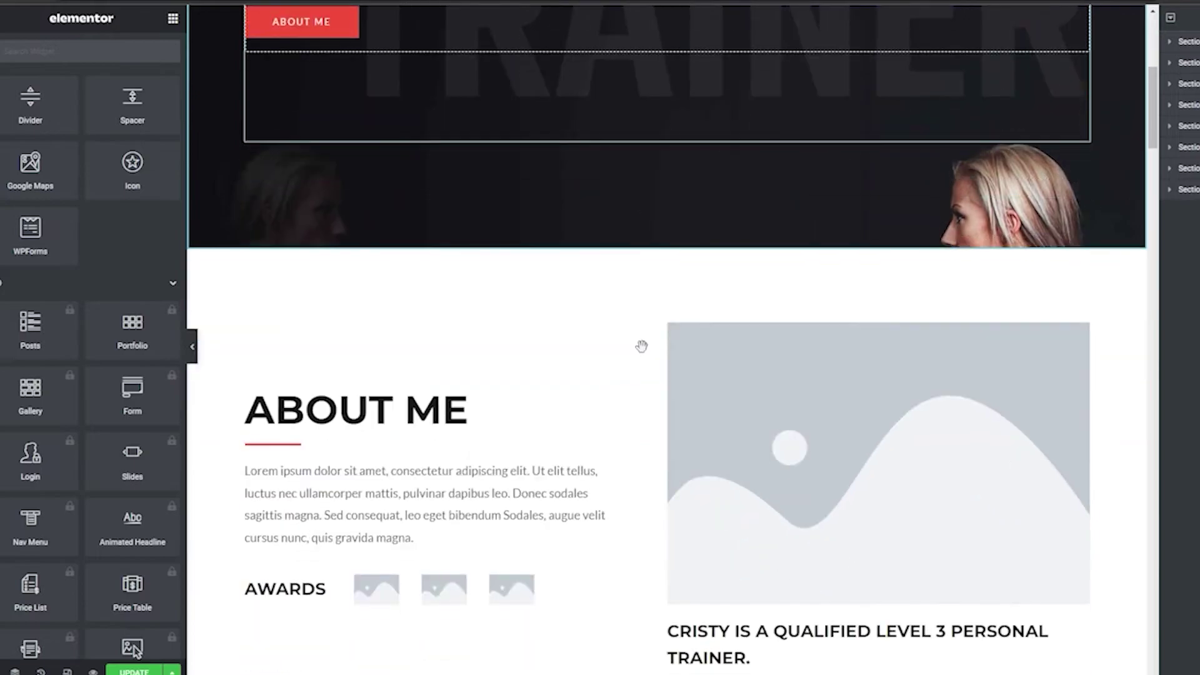
scroll(641, 345, up, 2)
scroll(641, 345, up, 1)
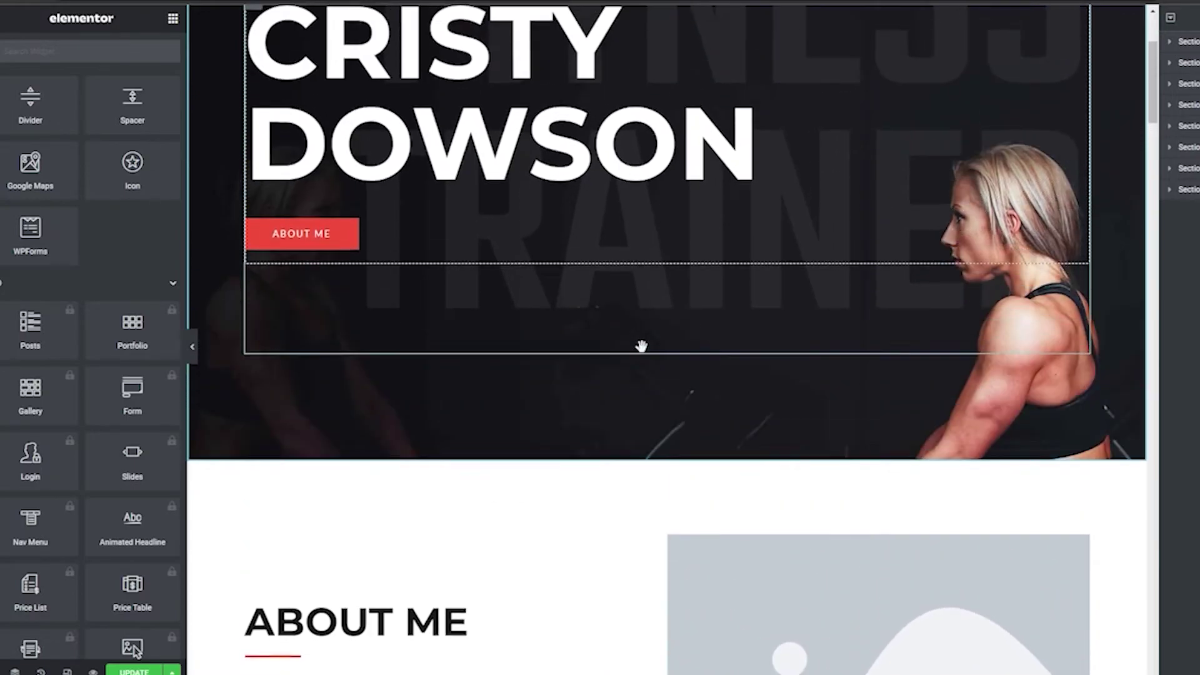
scroll(633, 391, up, 3)
scroll(628, 395, up, 1)
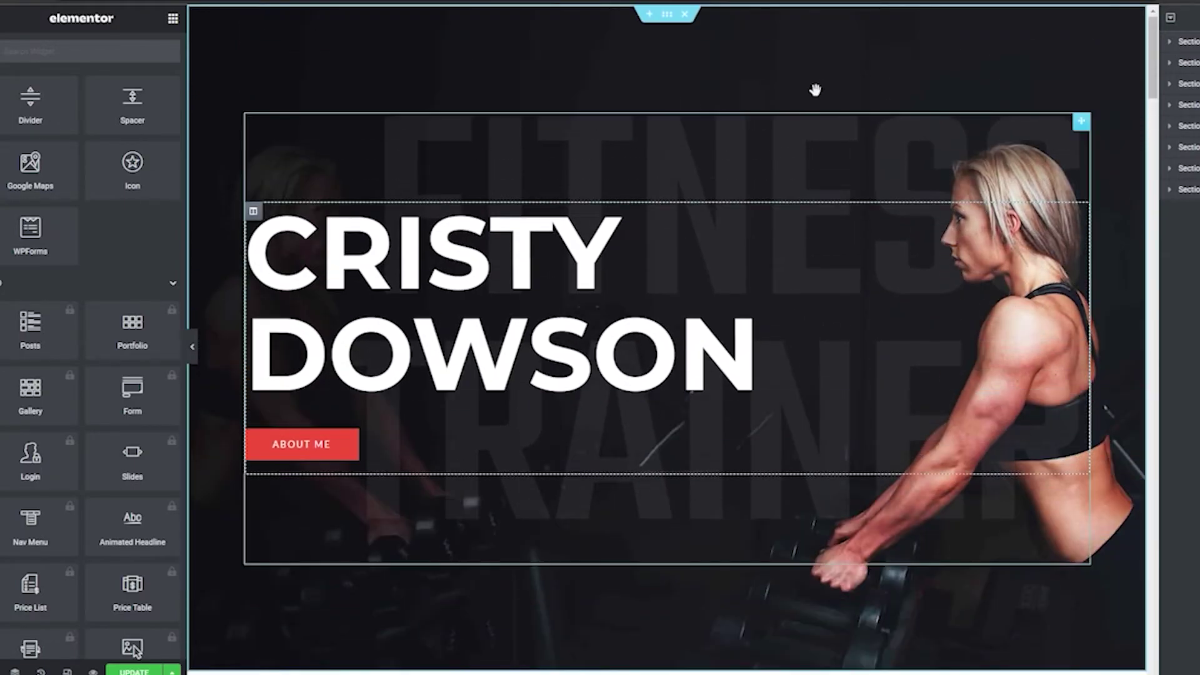
Step: Open the hero section's Style settings and choose a new background image
click(668, 15)
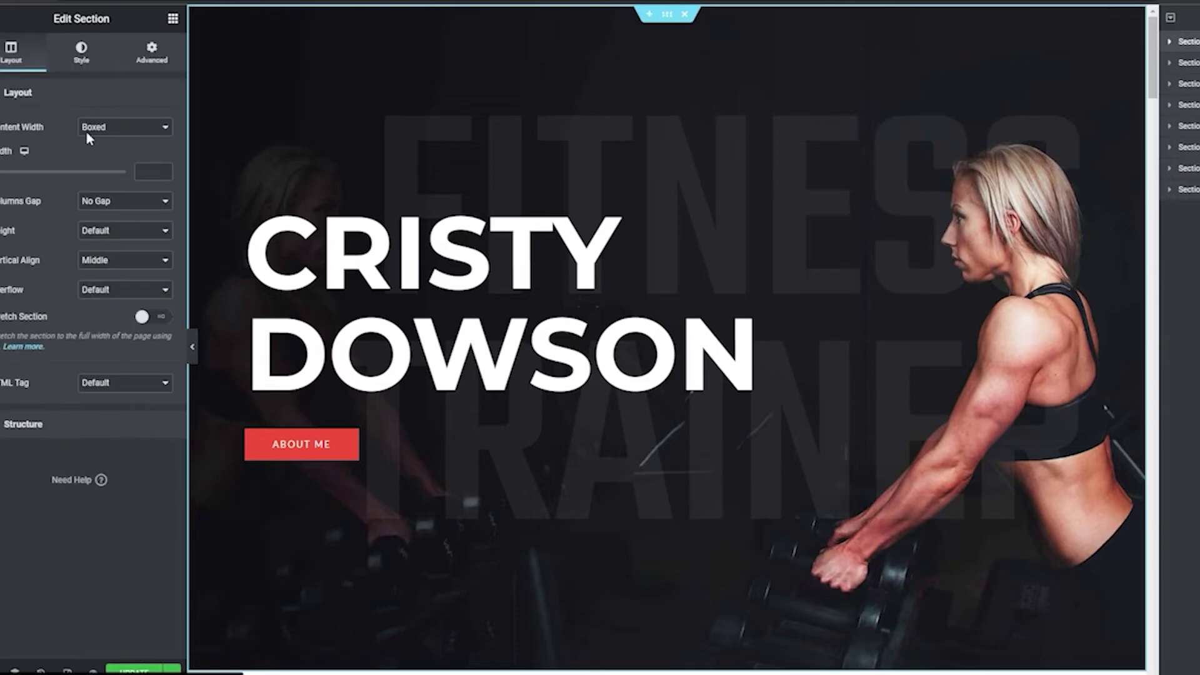
click(82, 54)
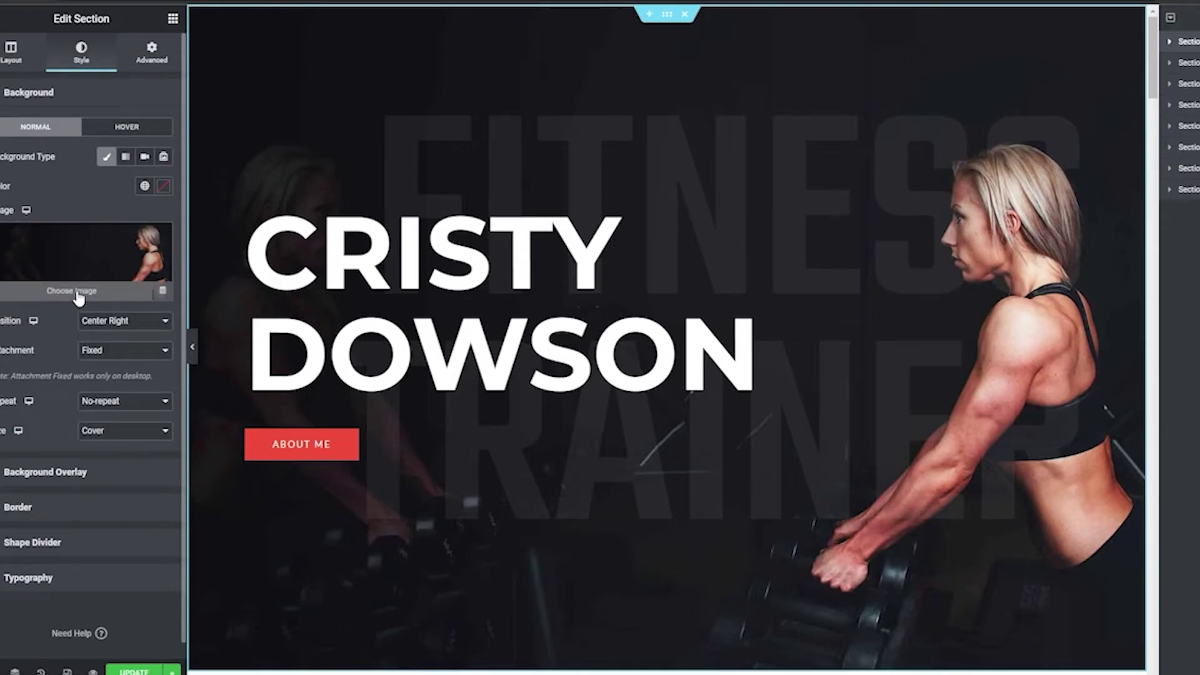
click(77, 294)
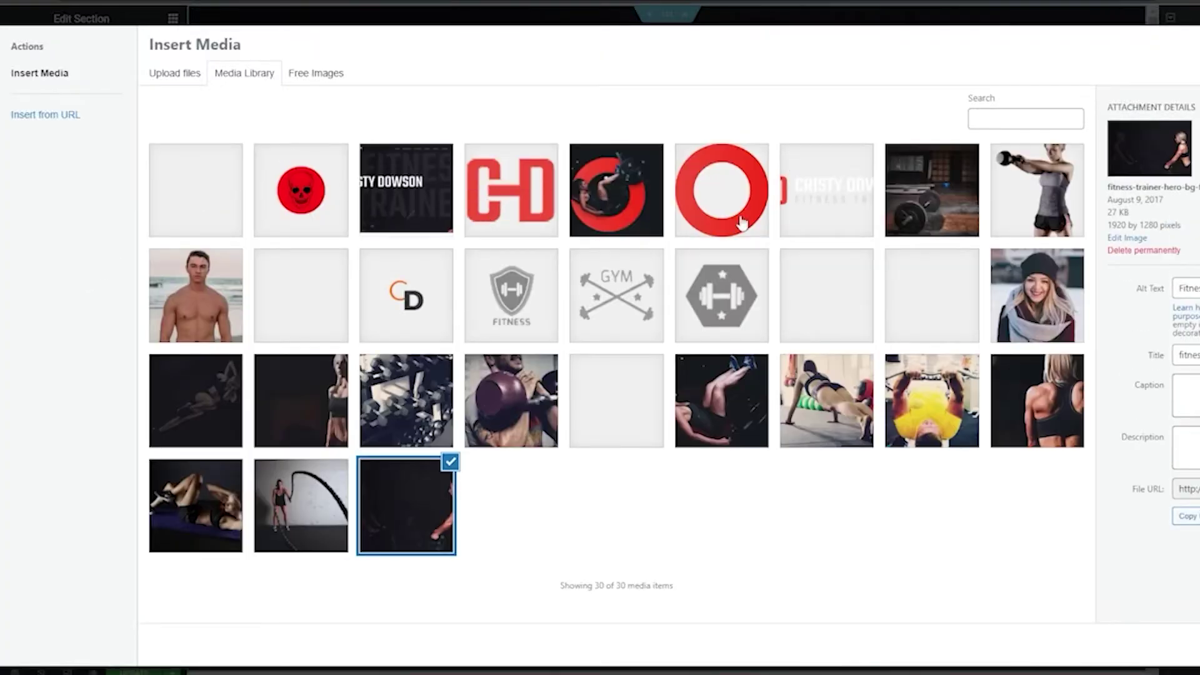
Step: Search the Free Images library for "gym"
click(305, 75)
click(189, 75)
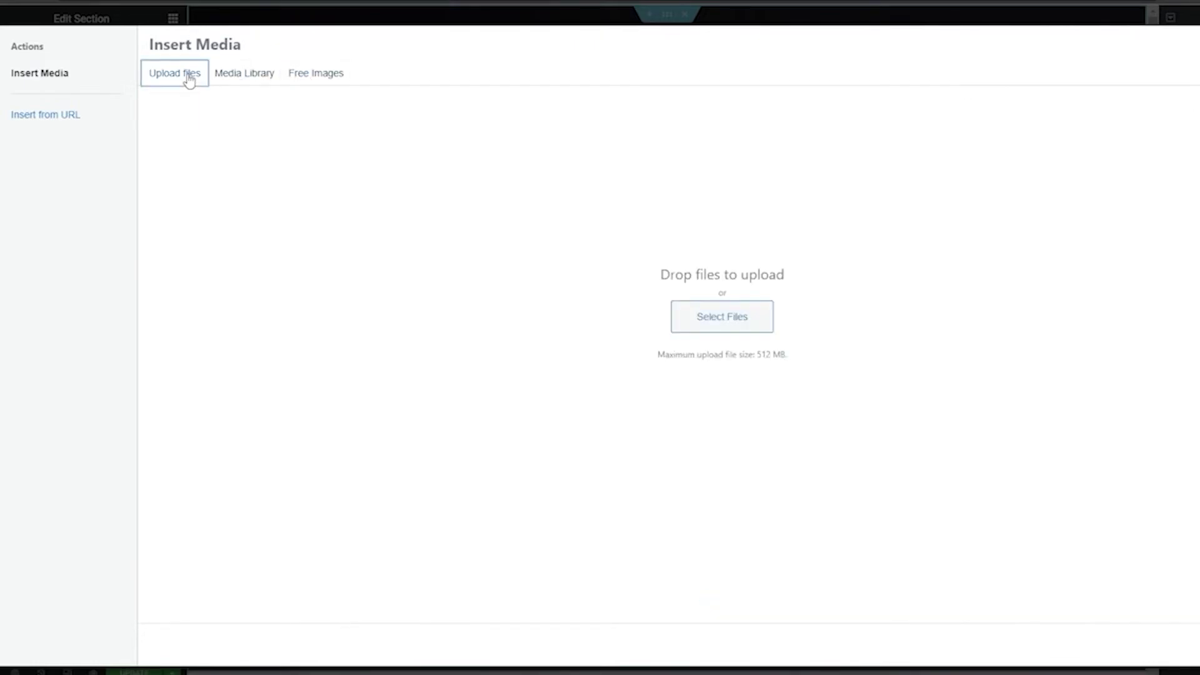
click(317, 75)
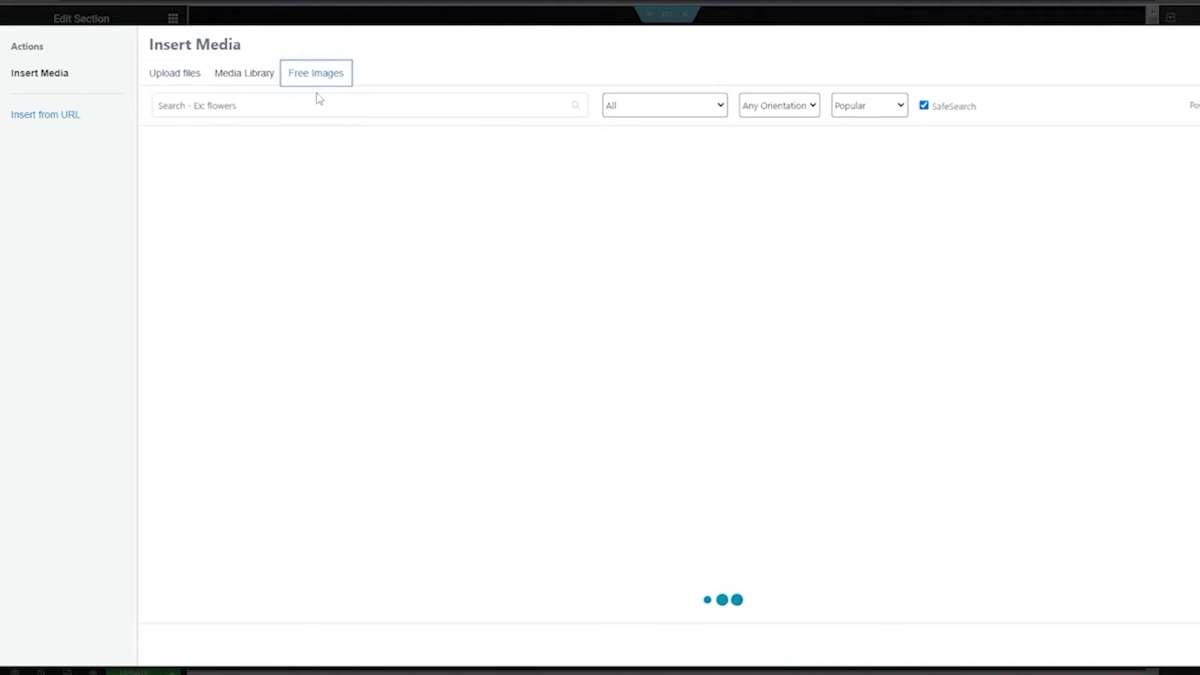
click(312, 98)
text(gym)
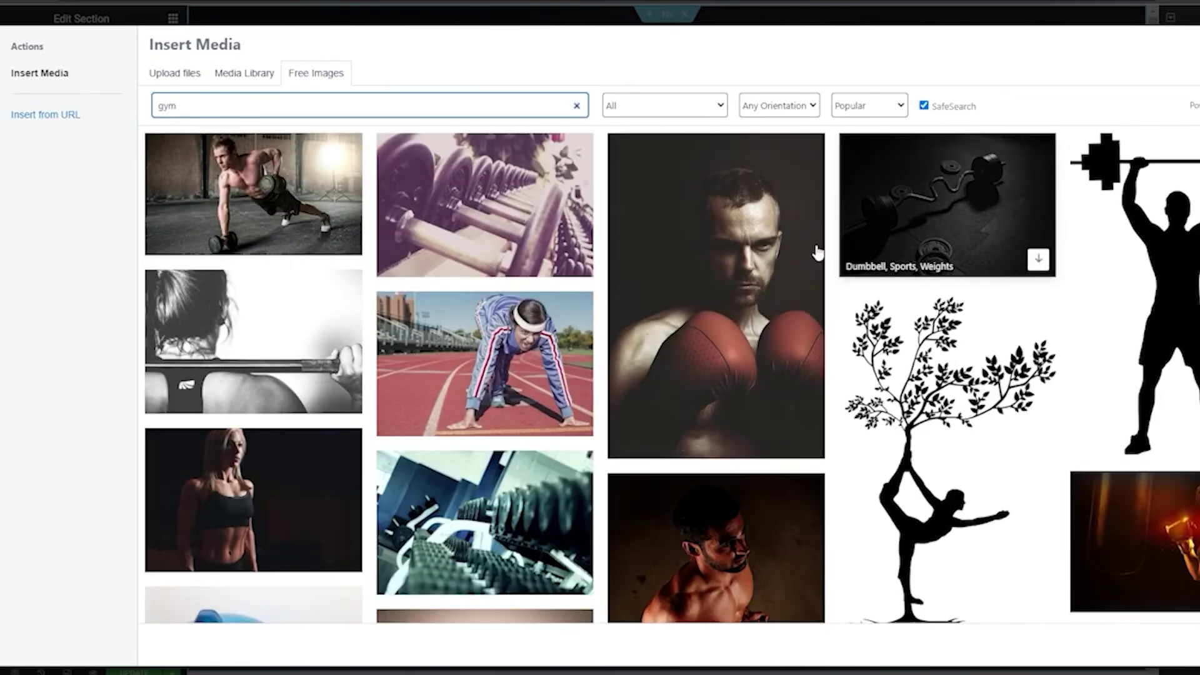
Step: Select the kettlebell photo from the results as the hero background
scroll(469, 331, down, 5)
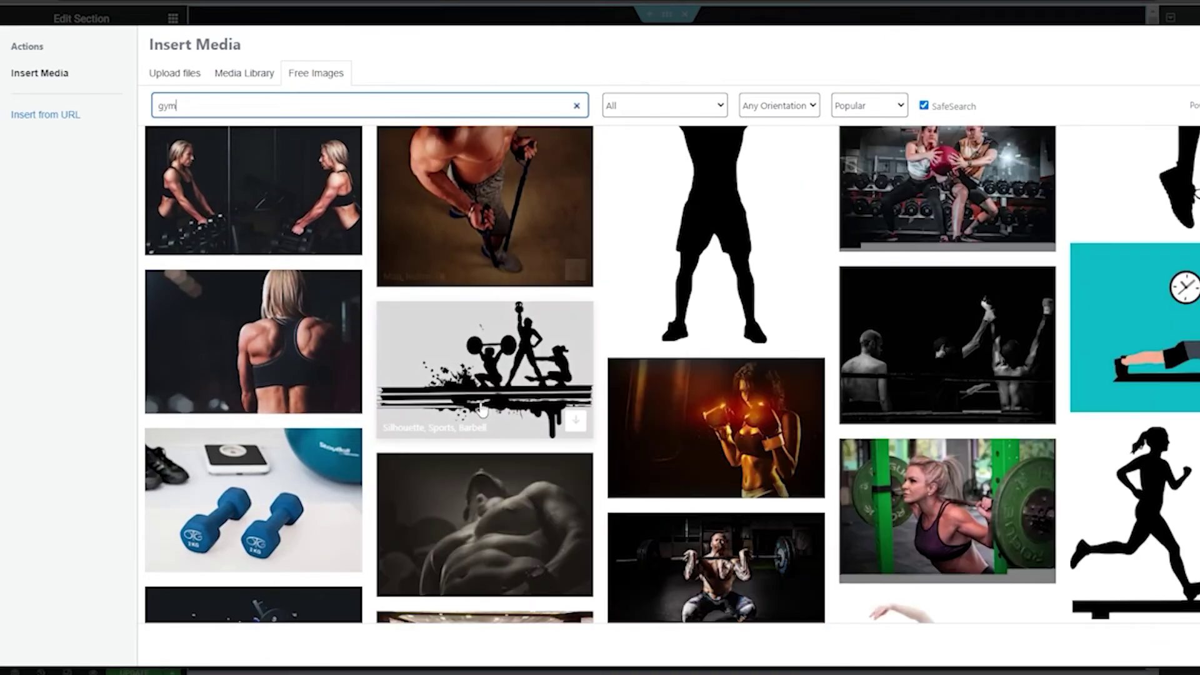
scroll(481, 409, down, 2)
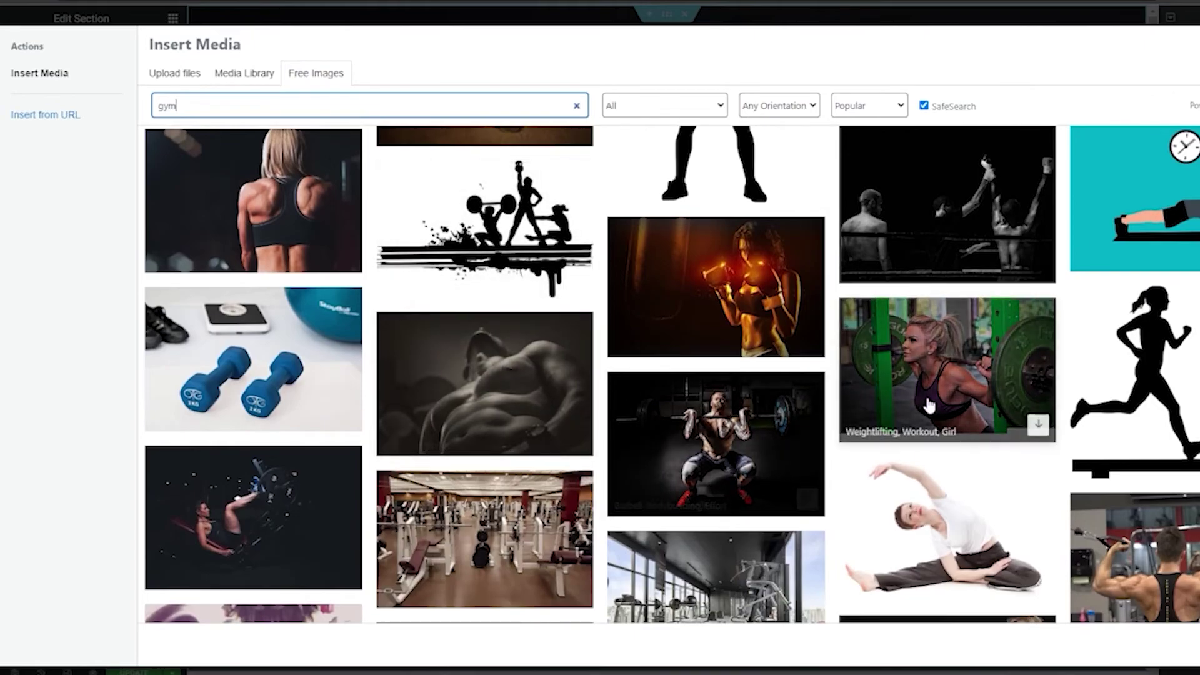
scroll(928, 405, down, 2)
click(965, 348)
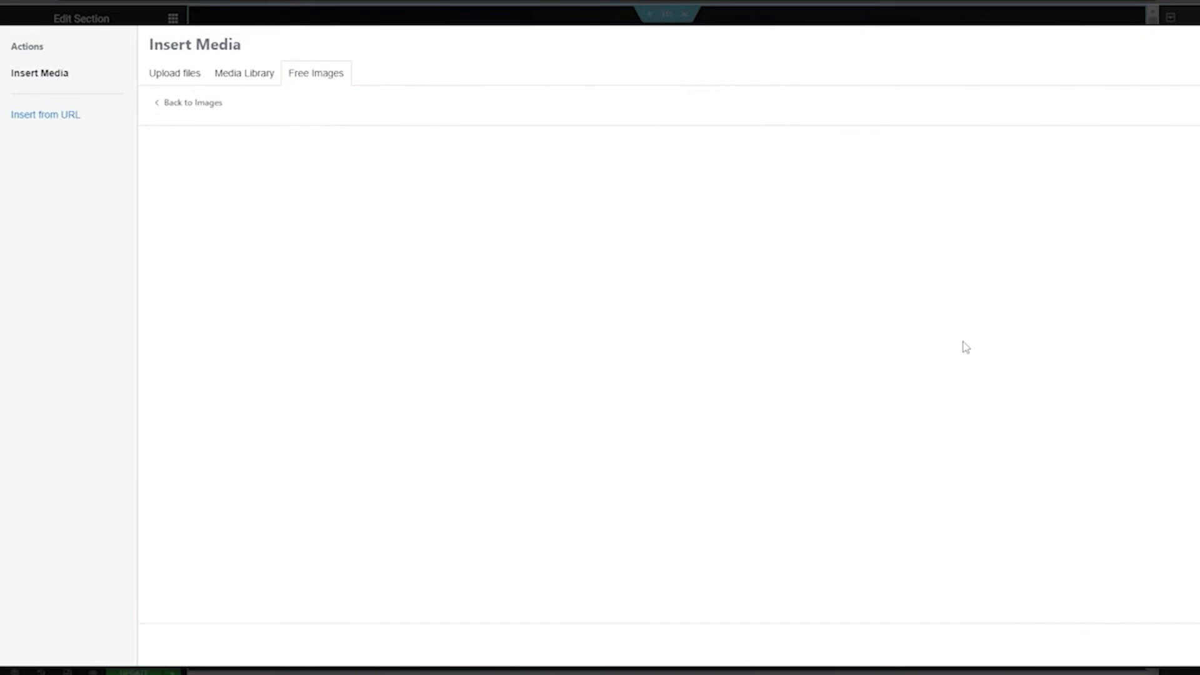
scroll(891, 254, down, 2)
scroll(870, 372, up, 3)
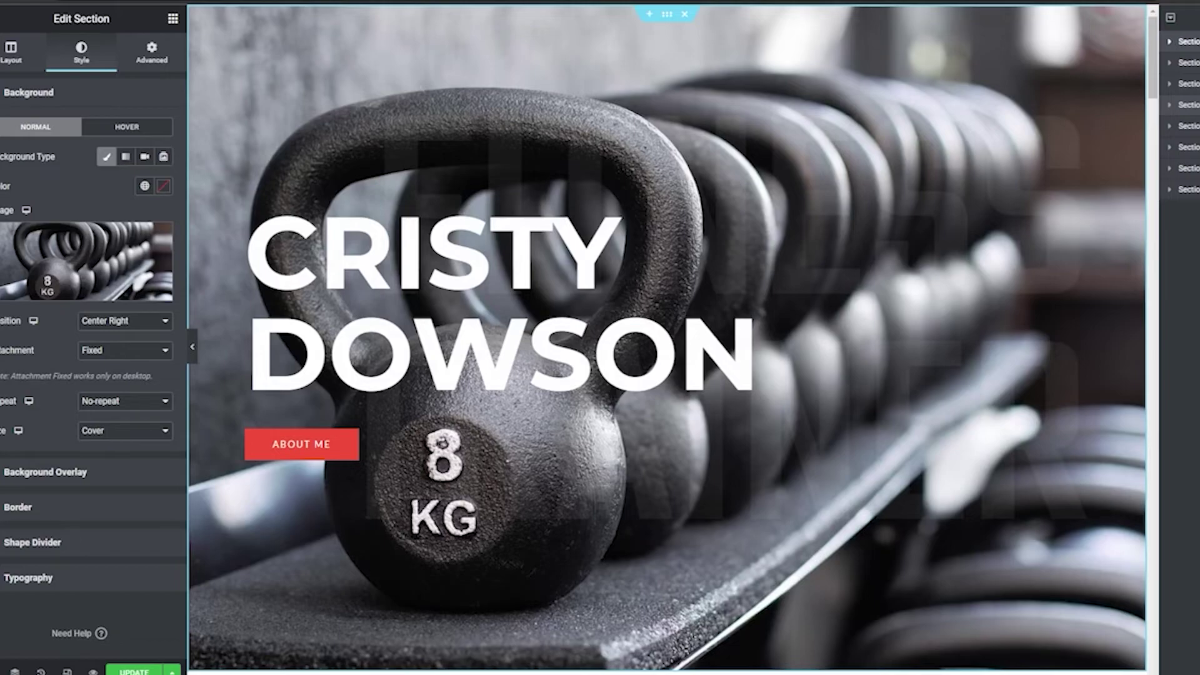
scroll(964, 375, down, 10)
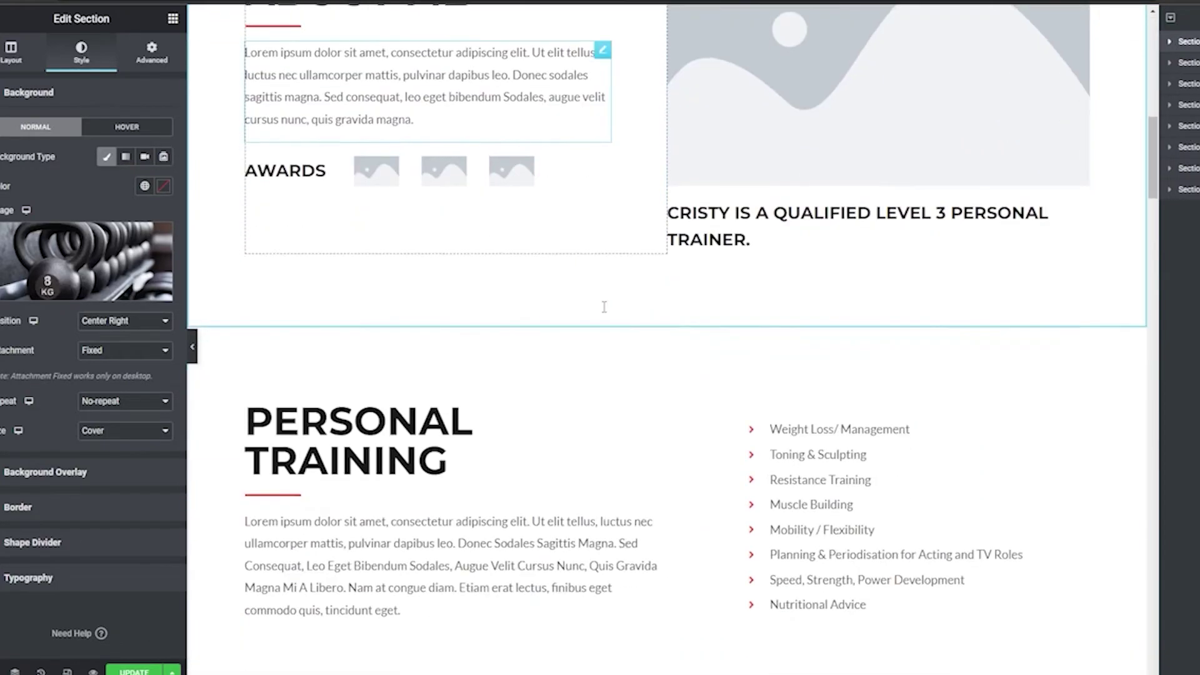
scroll(603, 307, up, 3)
click(774, 276)
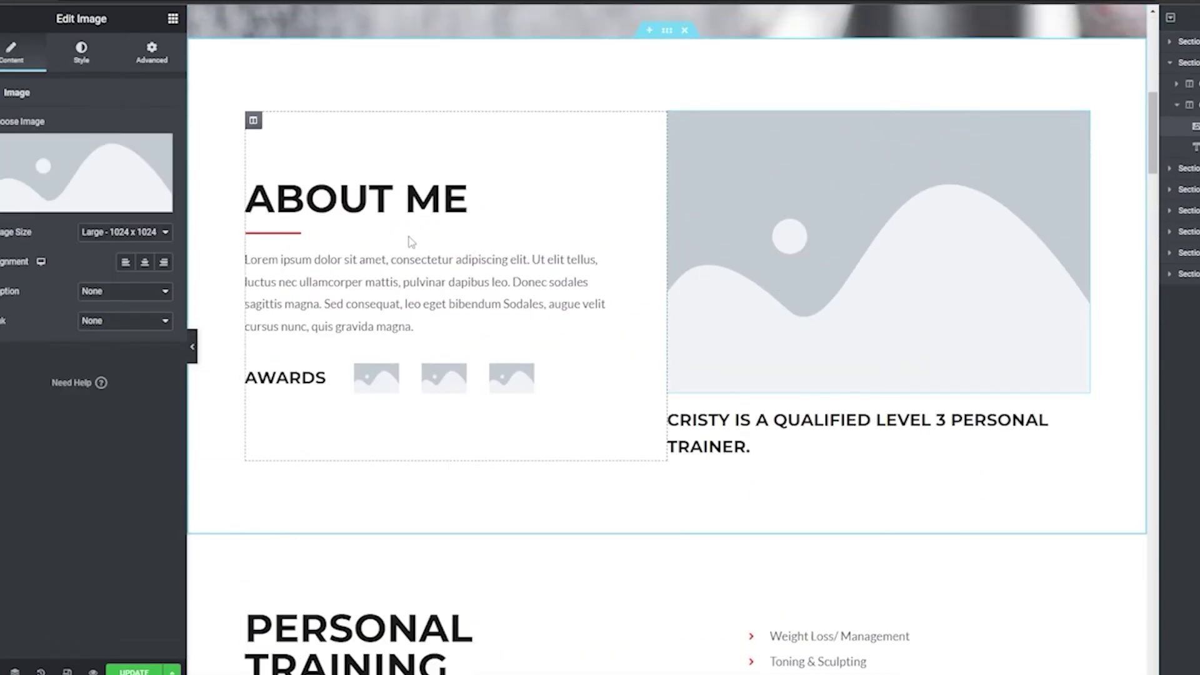
click(364, 213)
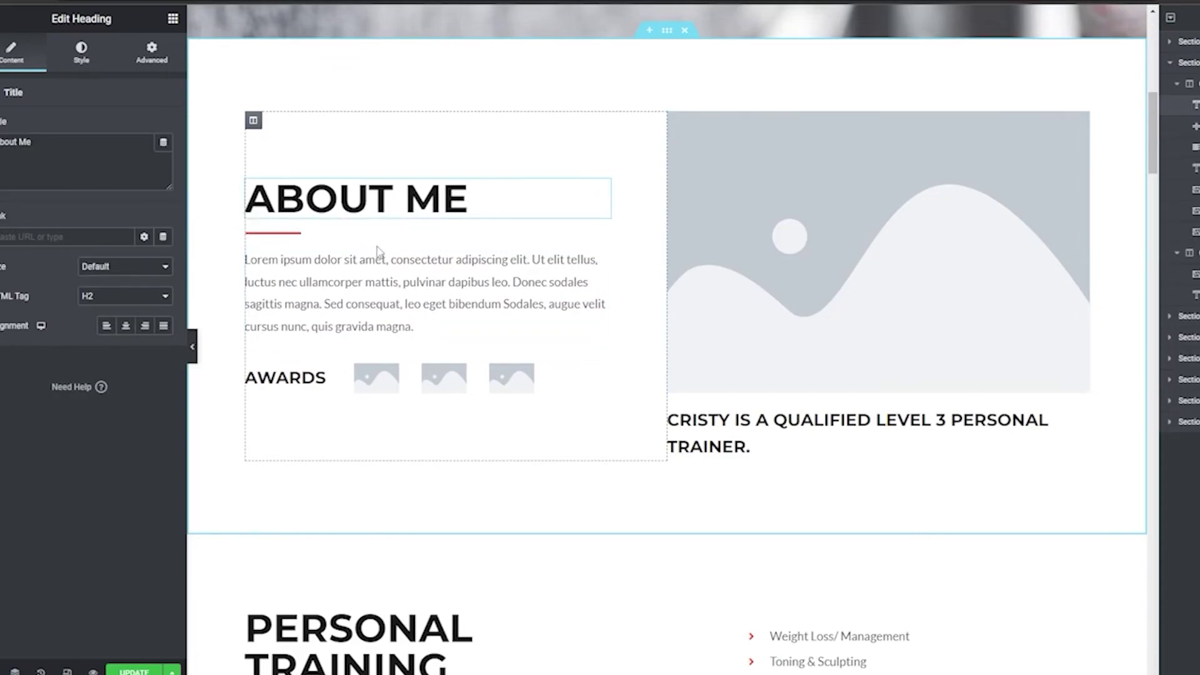
click(378, 259)
scroll(386, 275, down, 5)
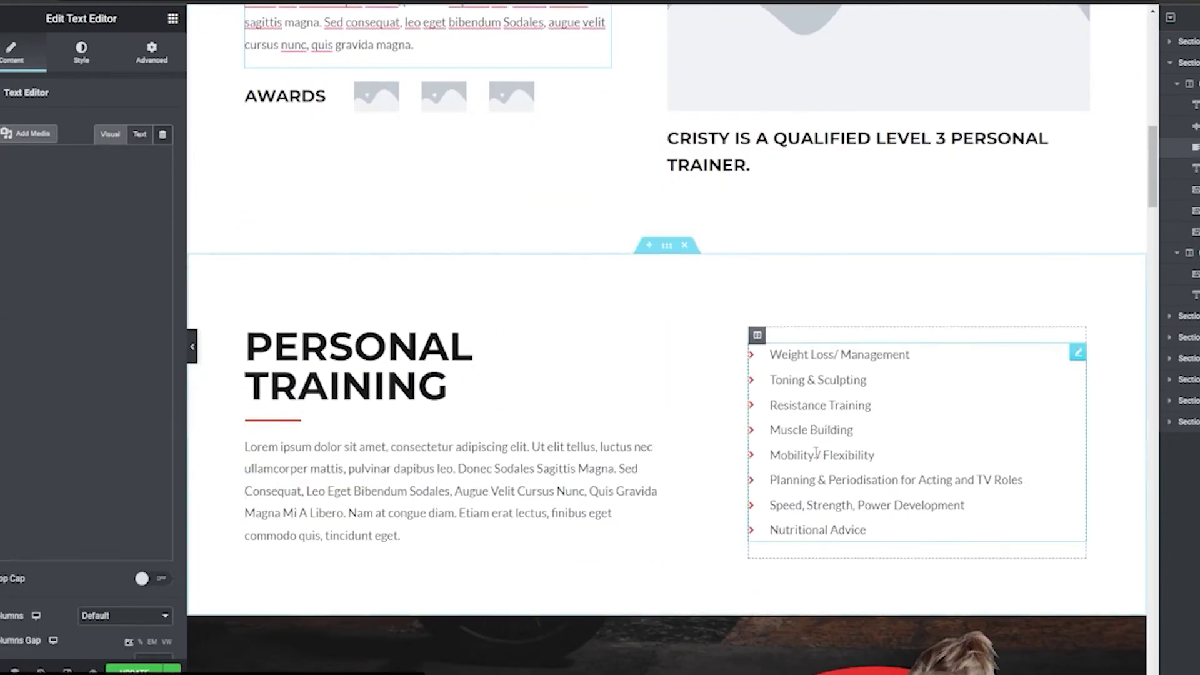
scroll(817, 452, down, 20)
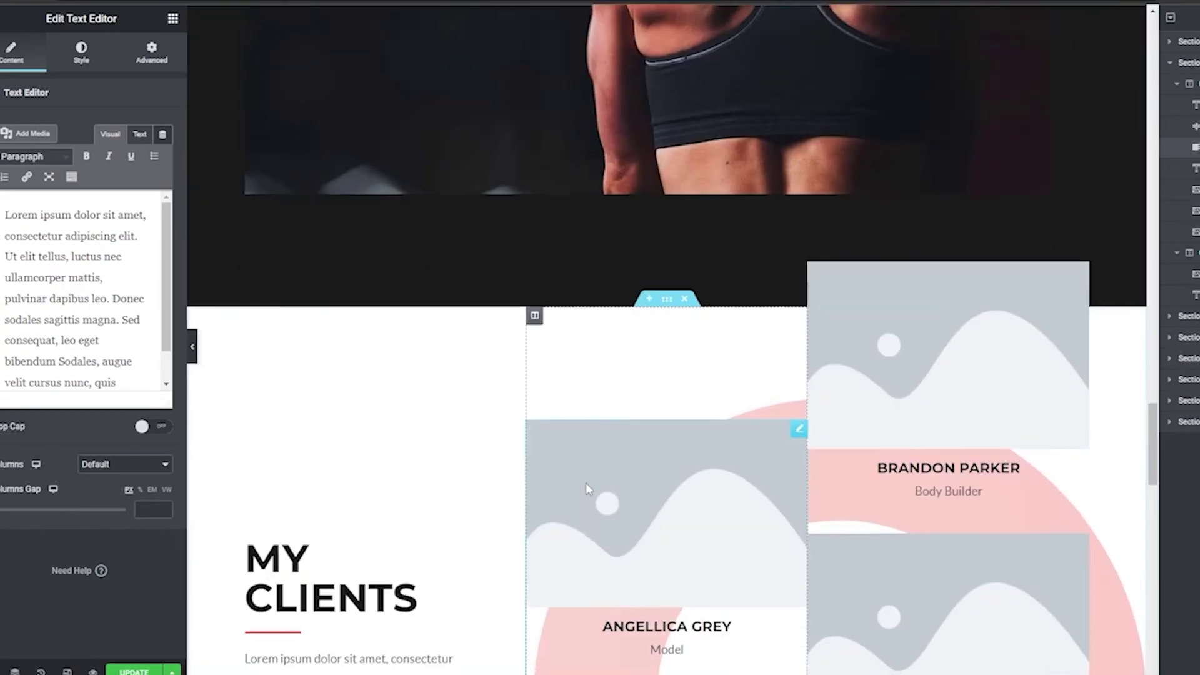
scroll(586, 479, down, 5)
scroll(594, 450, up, 20)
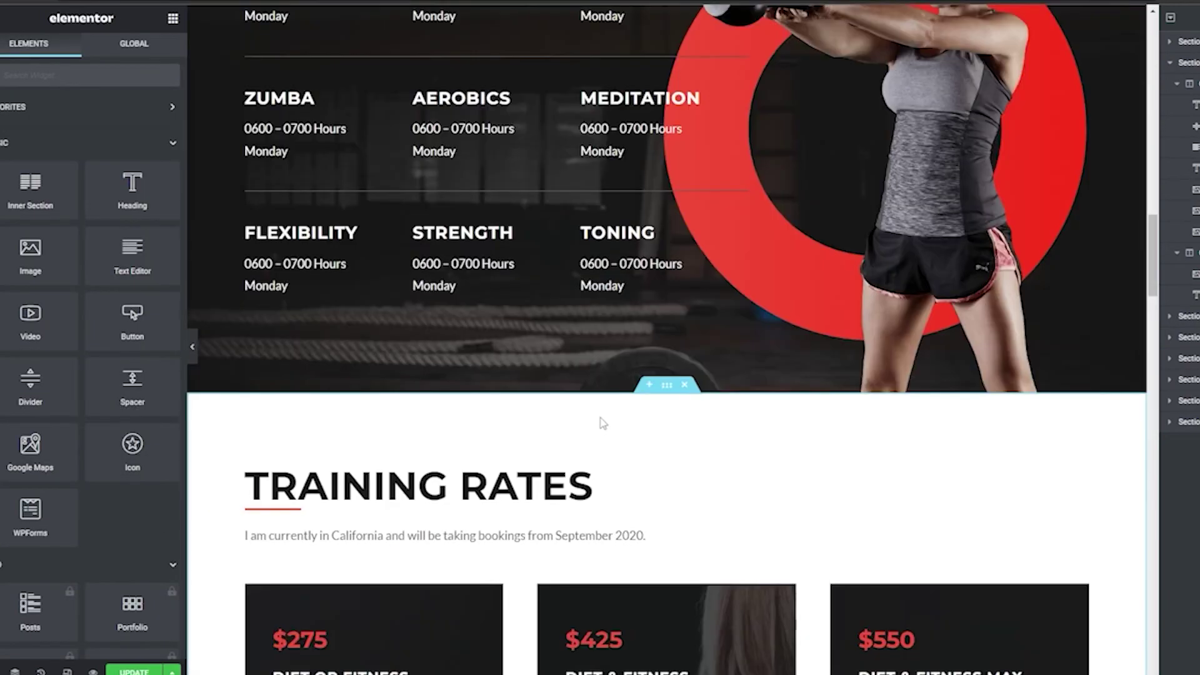
scroll(602, 423, up, 15)
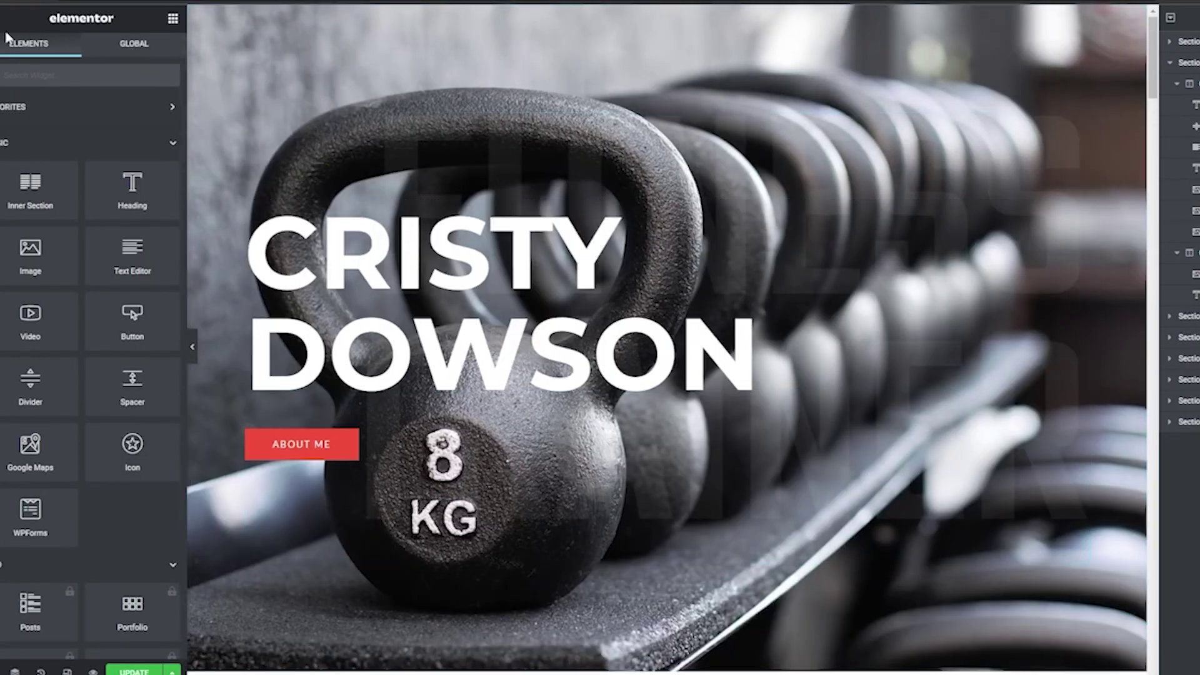
Step: Save the homepage with Ctrl+S and exit the editor to the WordPress dashboard
click(3, 25)
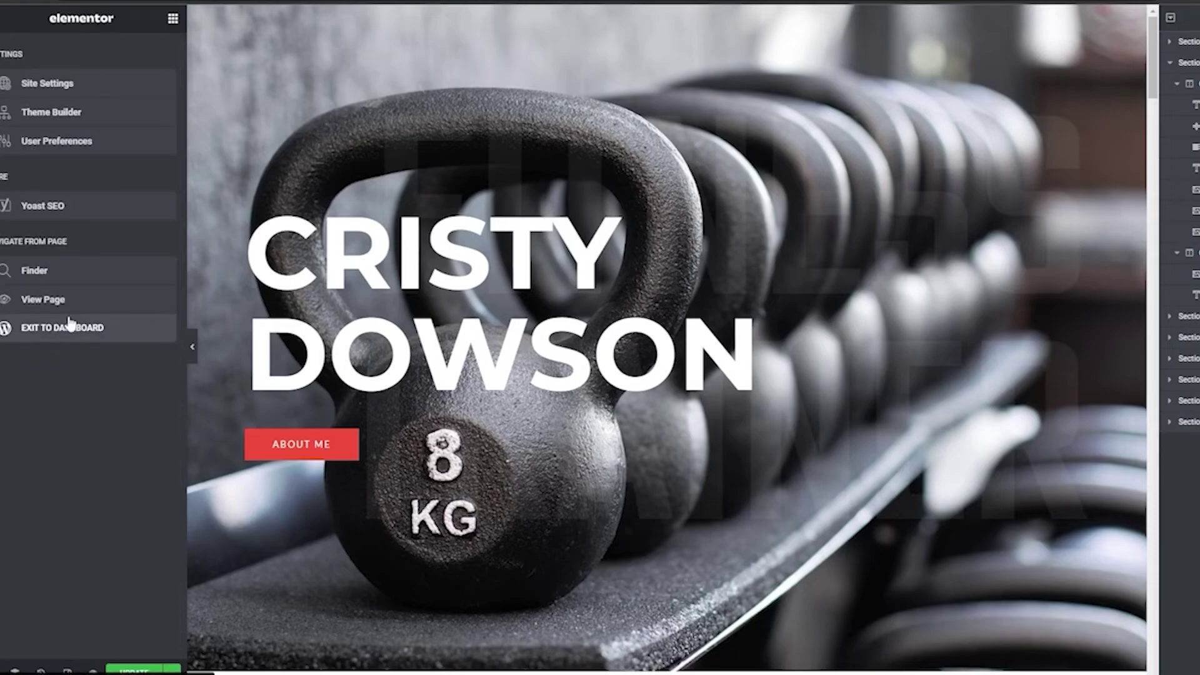
key(ctrl+s)
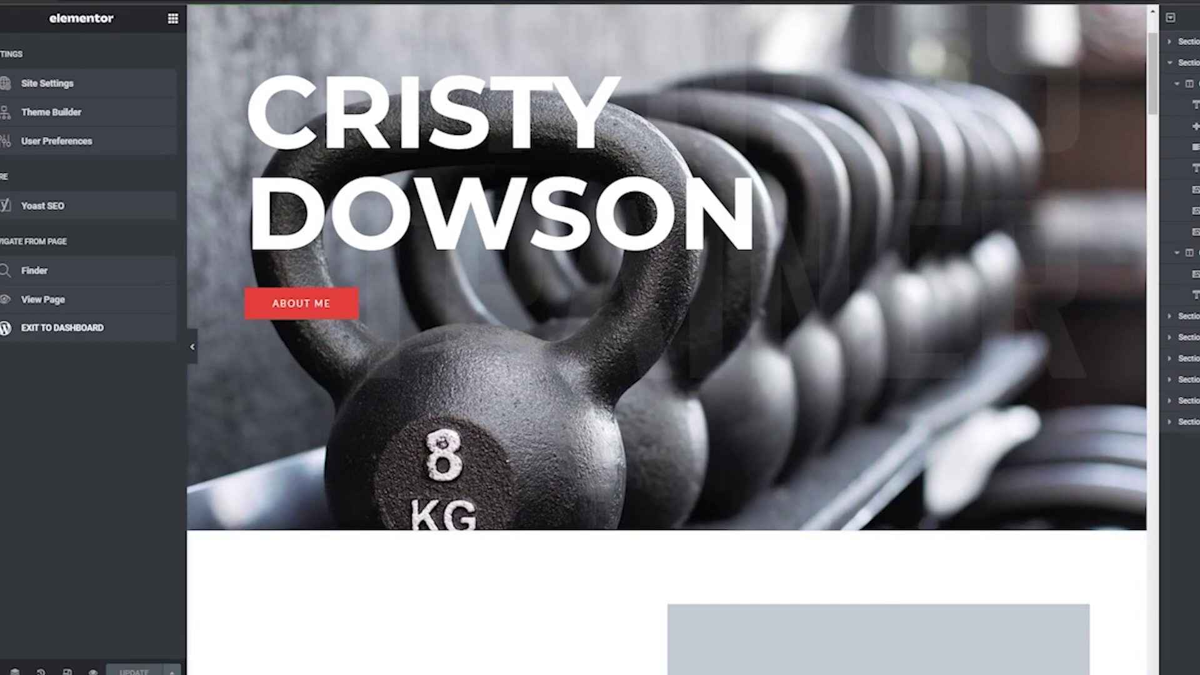
scroll(375, 606, down, 3)
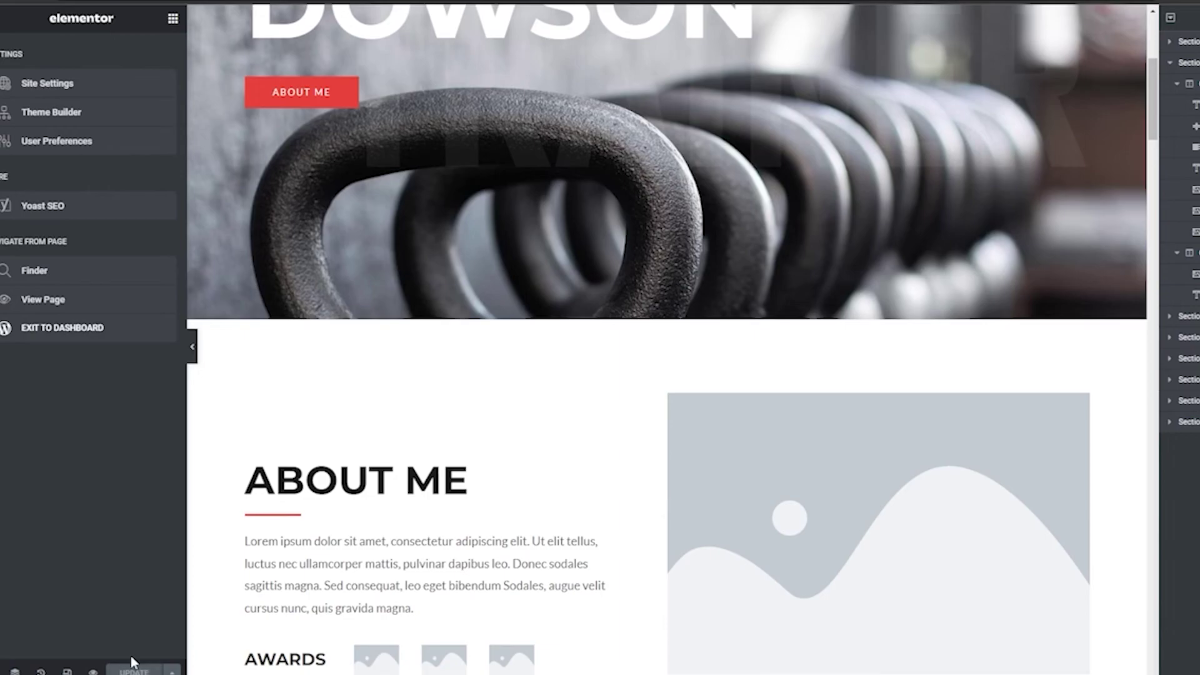
scroll(130, 654, up, 2)
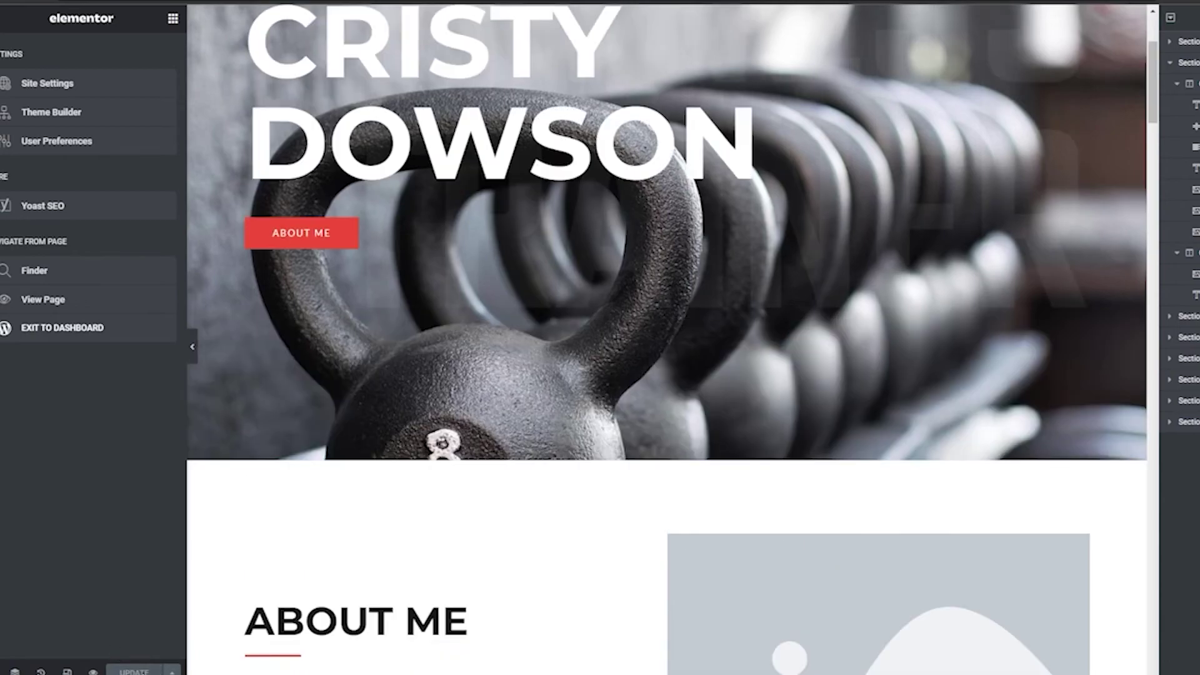
scroll(490, 453, up, 3)
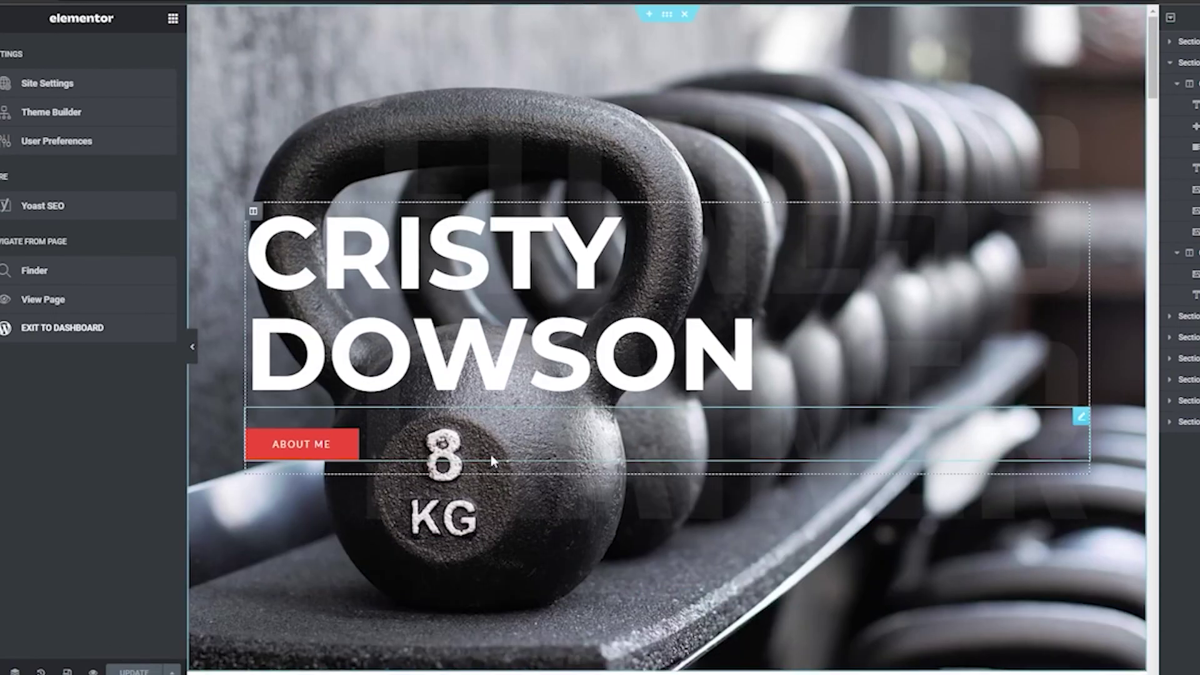
click(73, 326)
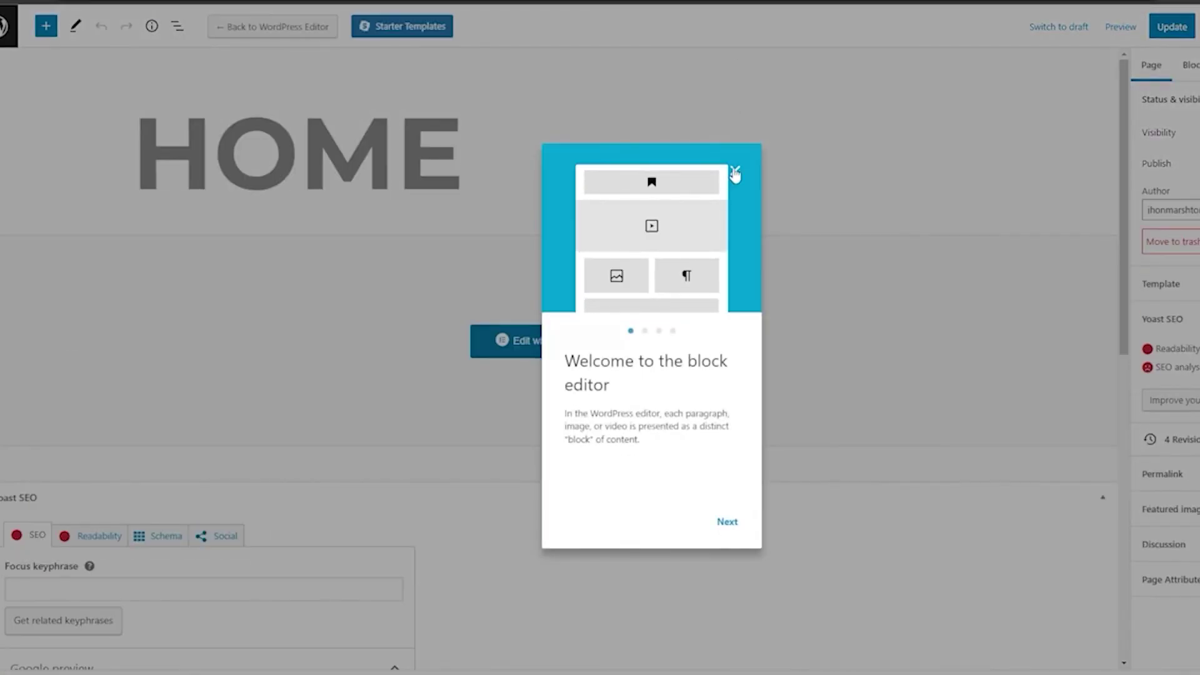
Step: Close the block editor welcome message, return to Pages, and dismiss the rating notice
click(734, 169)
scroll(573, 236, down, 5)
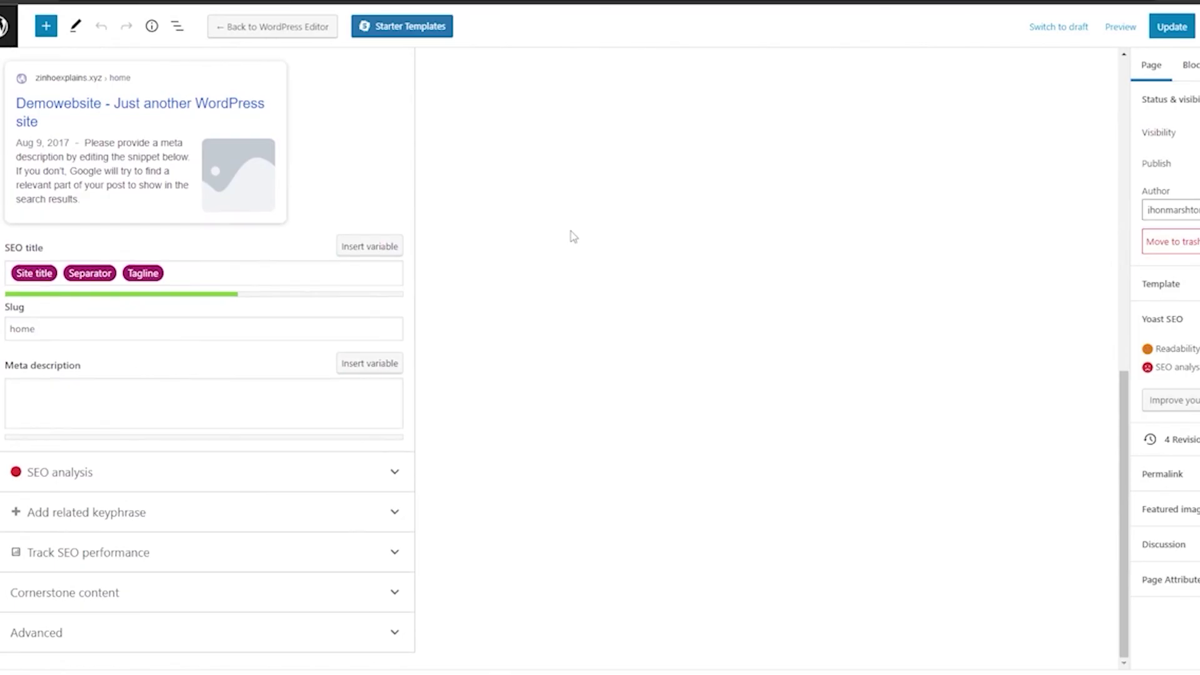
scroll(579, 240, up, 5)
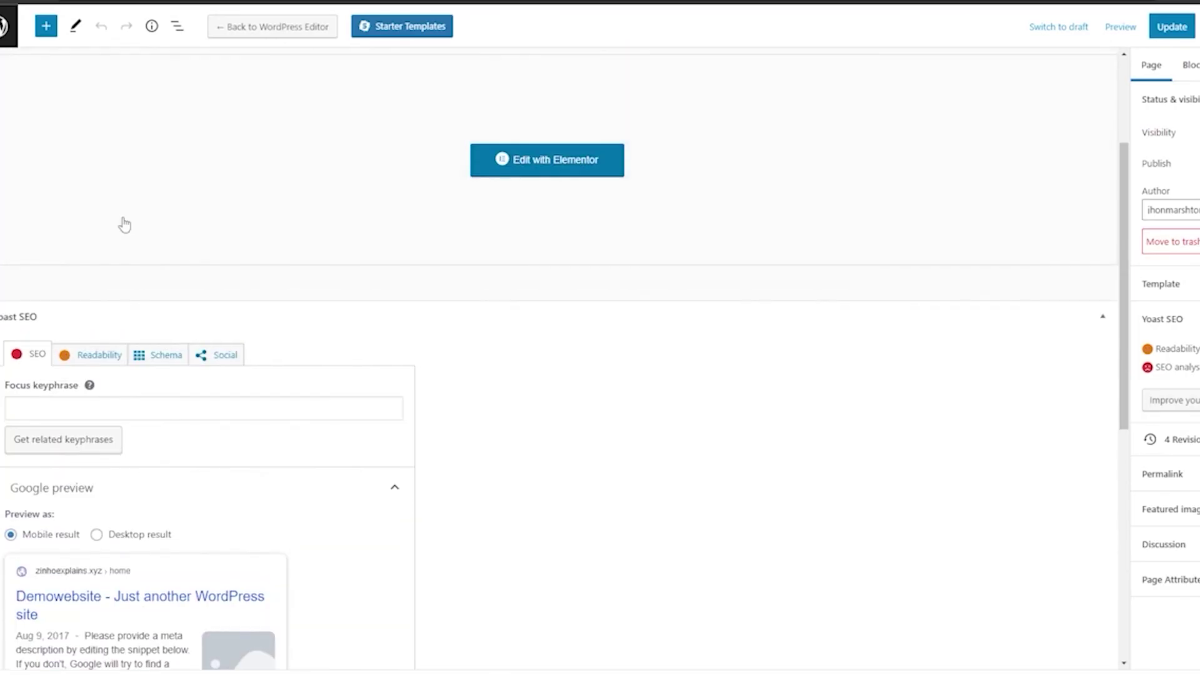
click(2, 32)
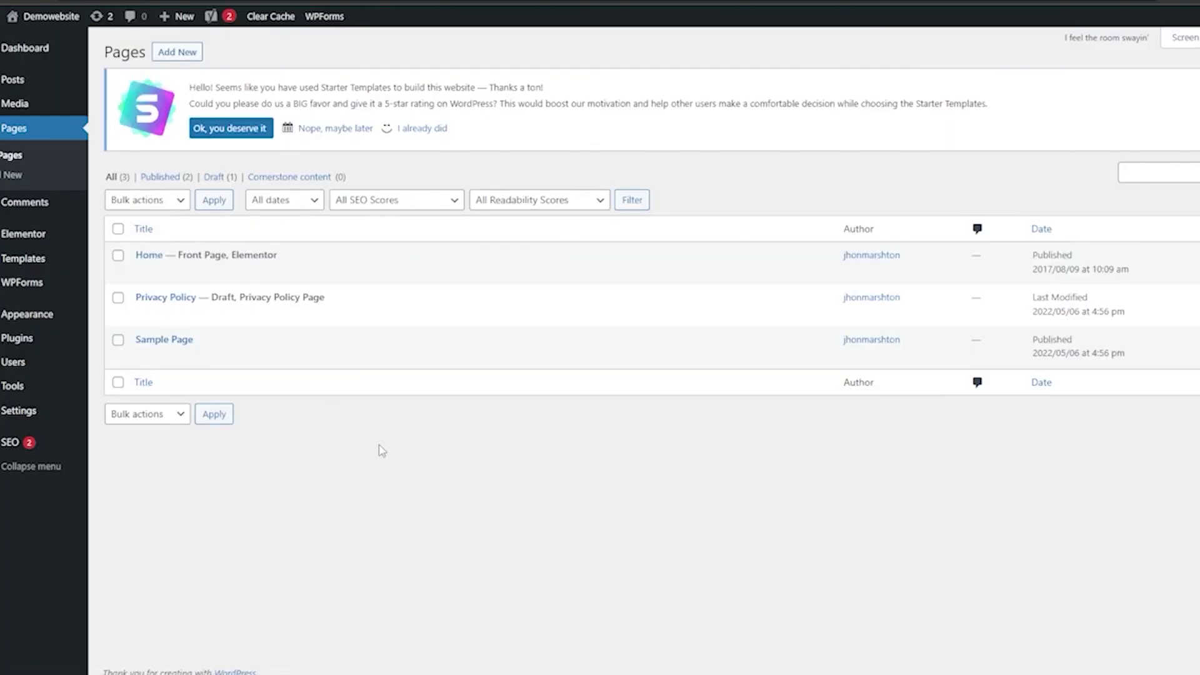
click(215, 129)
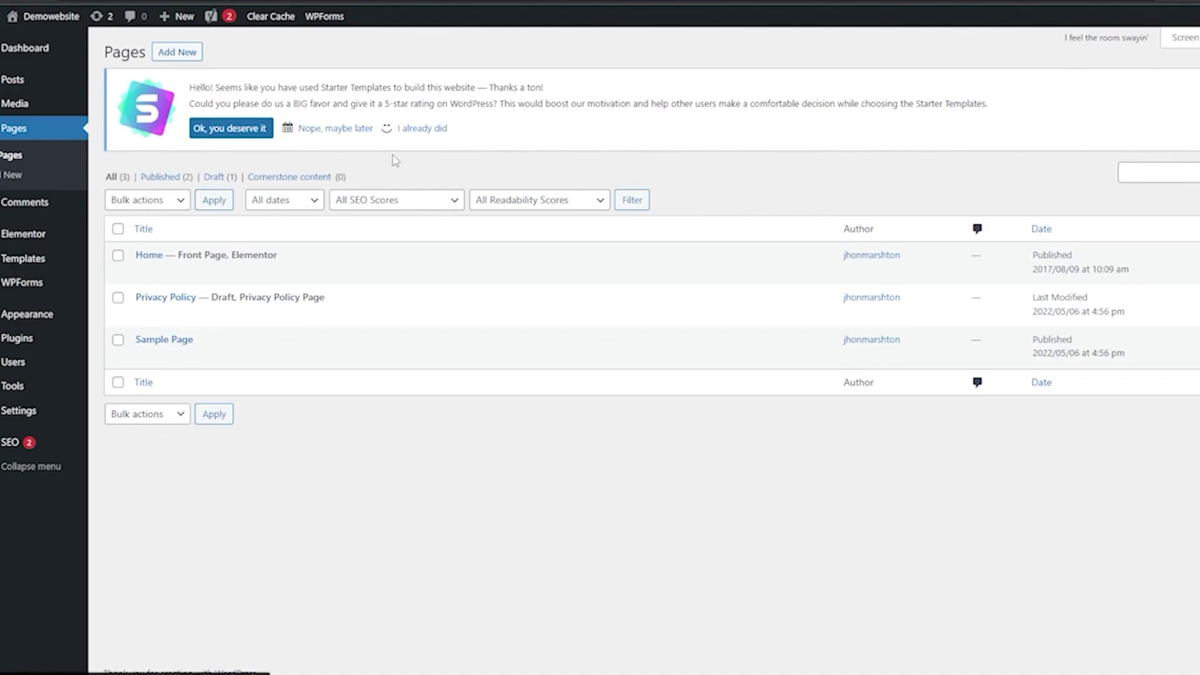